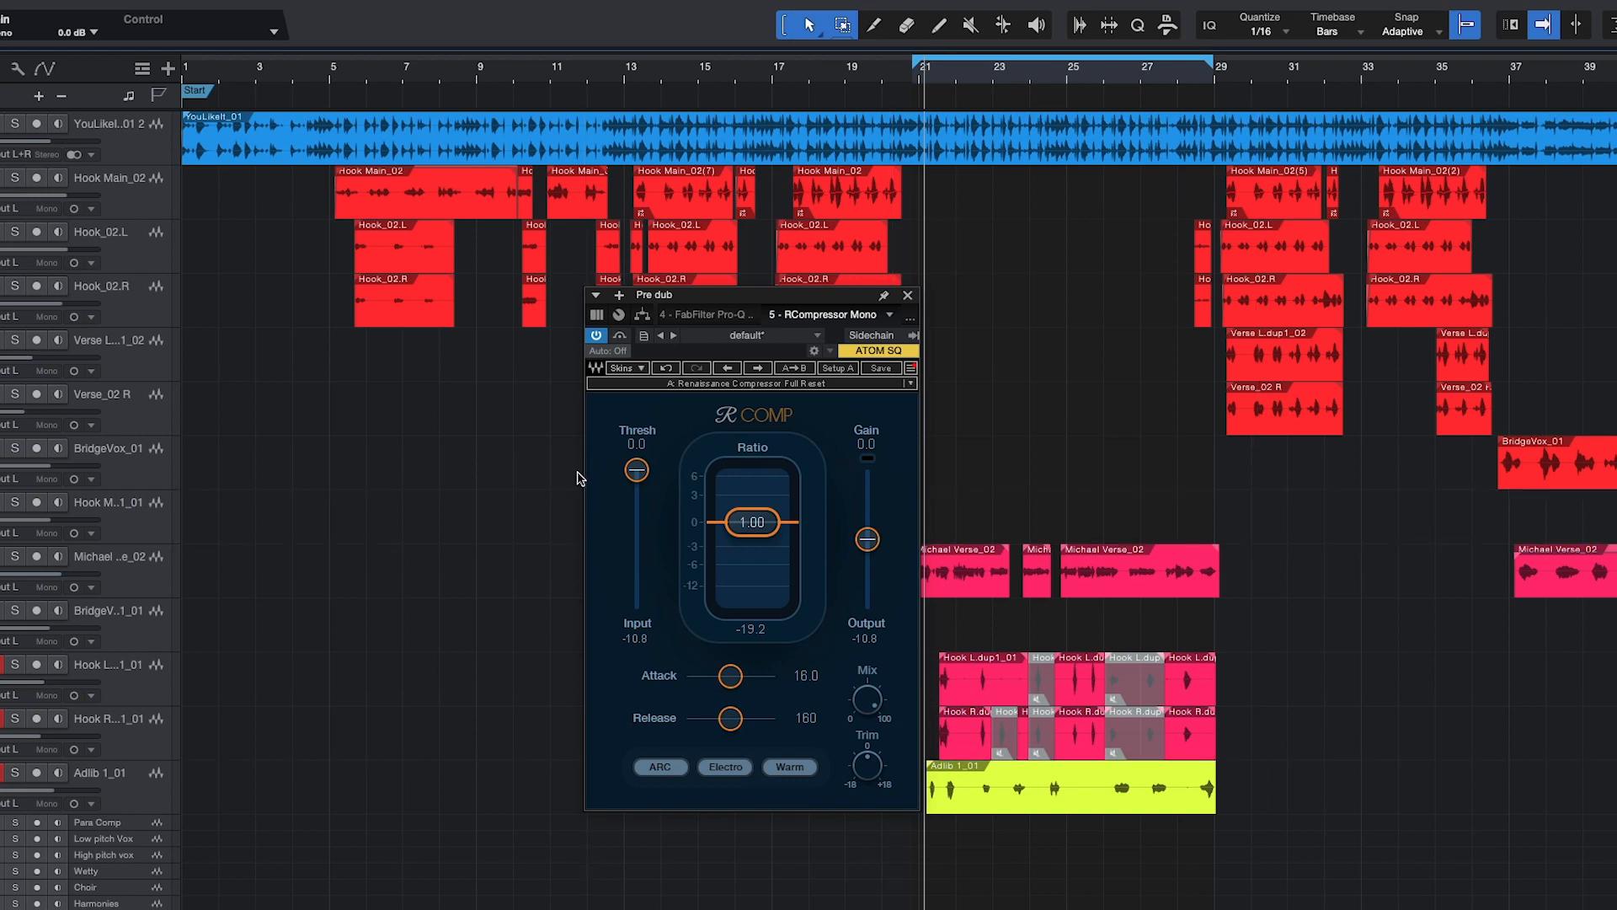
pyautogui.moveTo(637, 469); pyautogui.dragTo(637, 470)
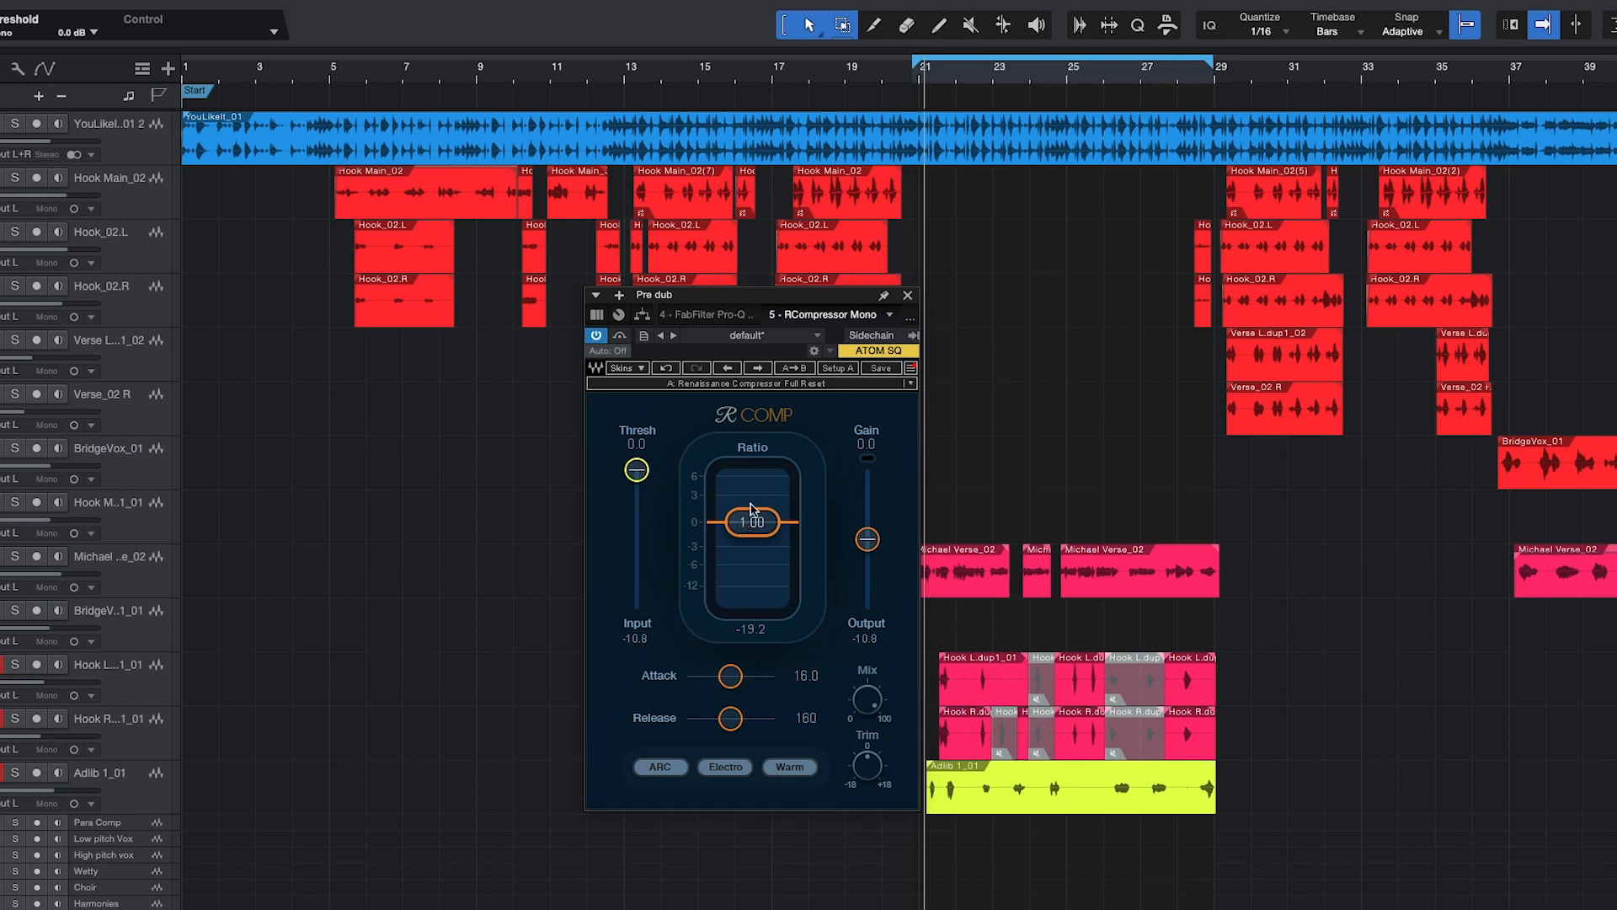
pyautogui.click(769, 529)
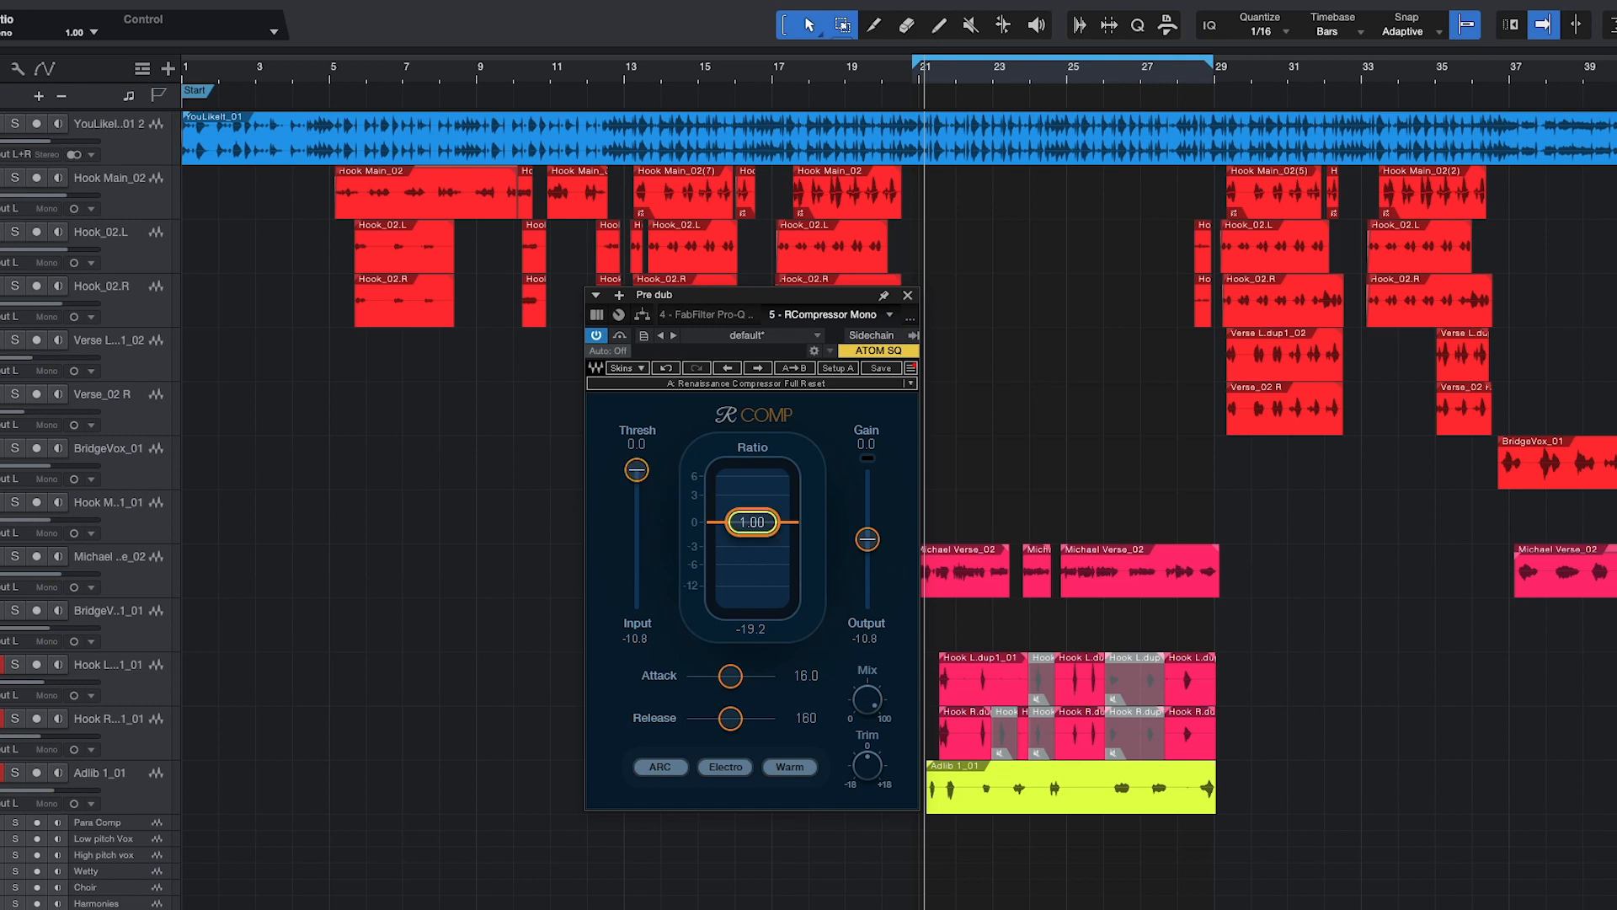
pyautogui.click(868, 540)
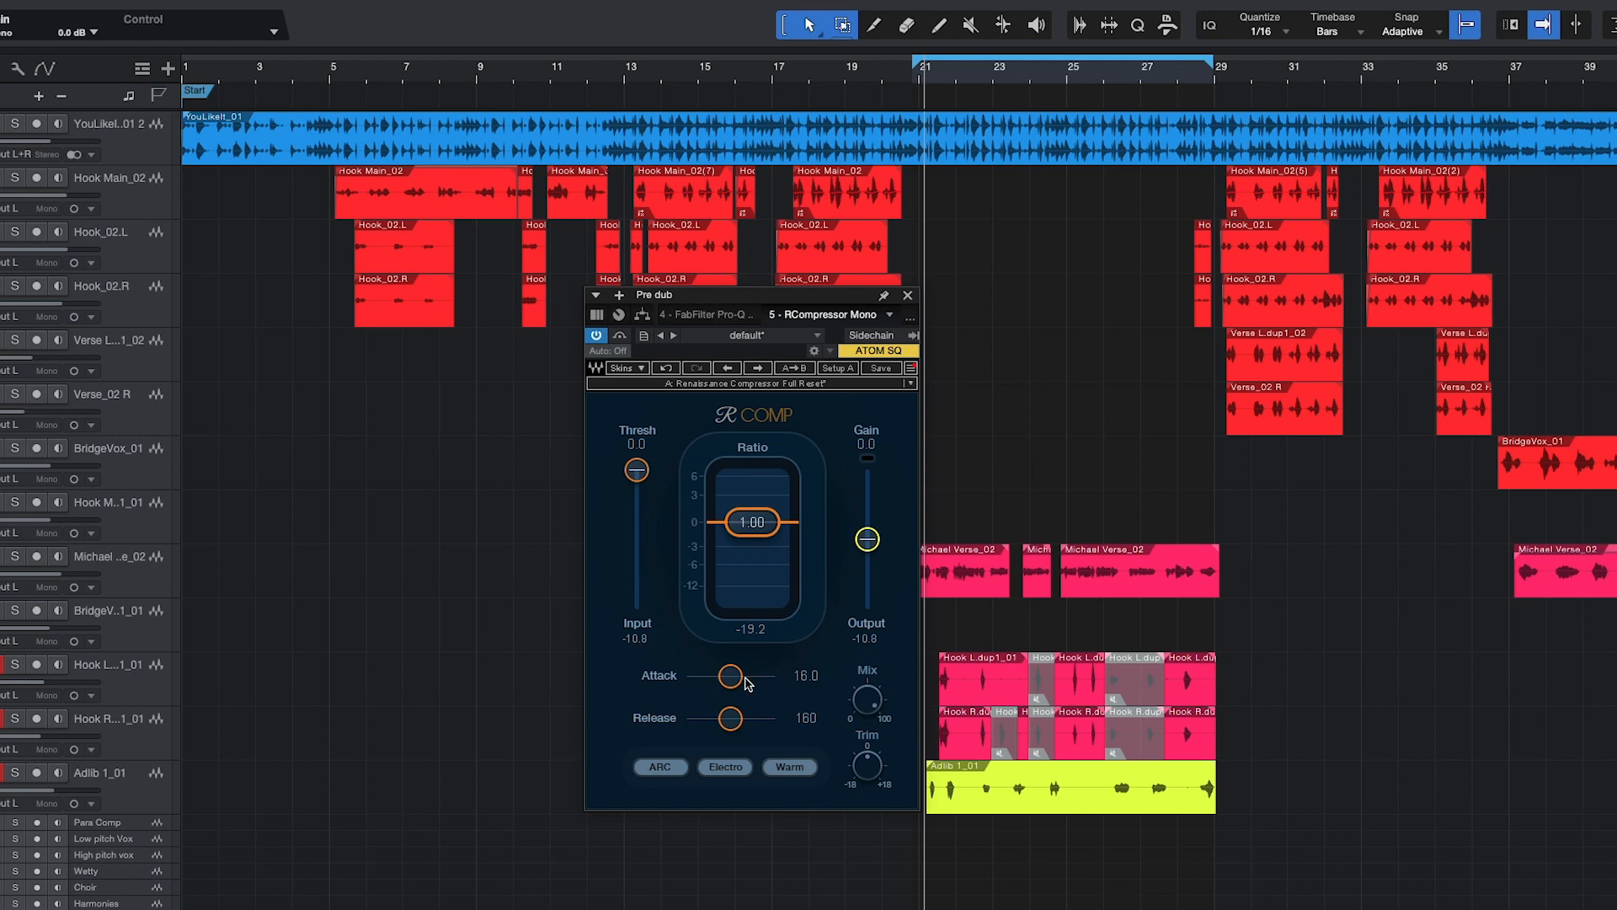
# Switch the RCompressor's release mode from ARC to Manual, with the Electro and Warm modes selected.
pyautogui.click(660, 769)
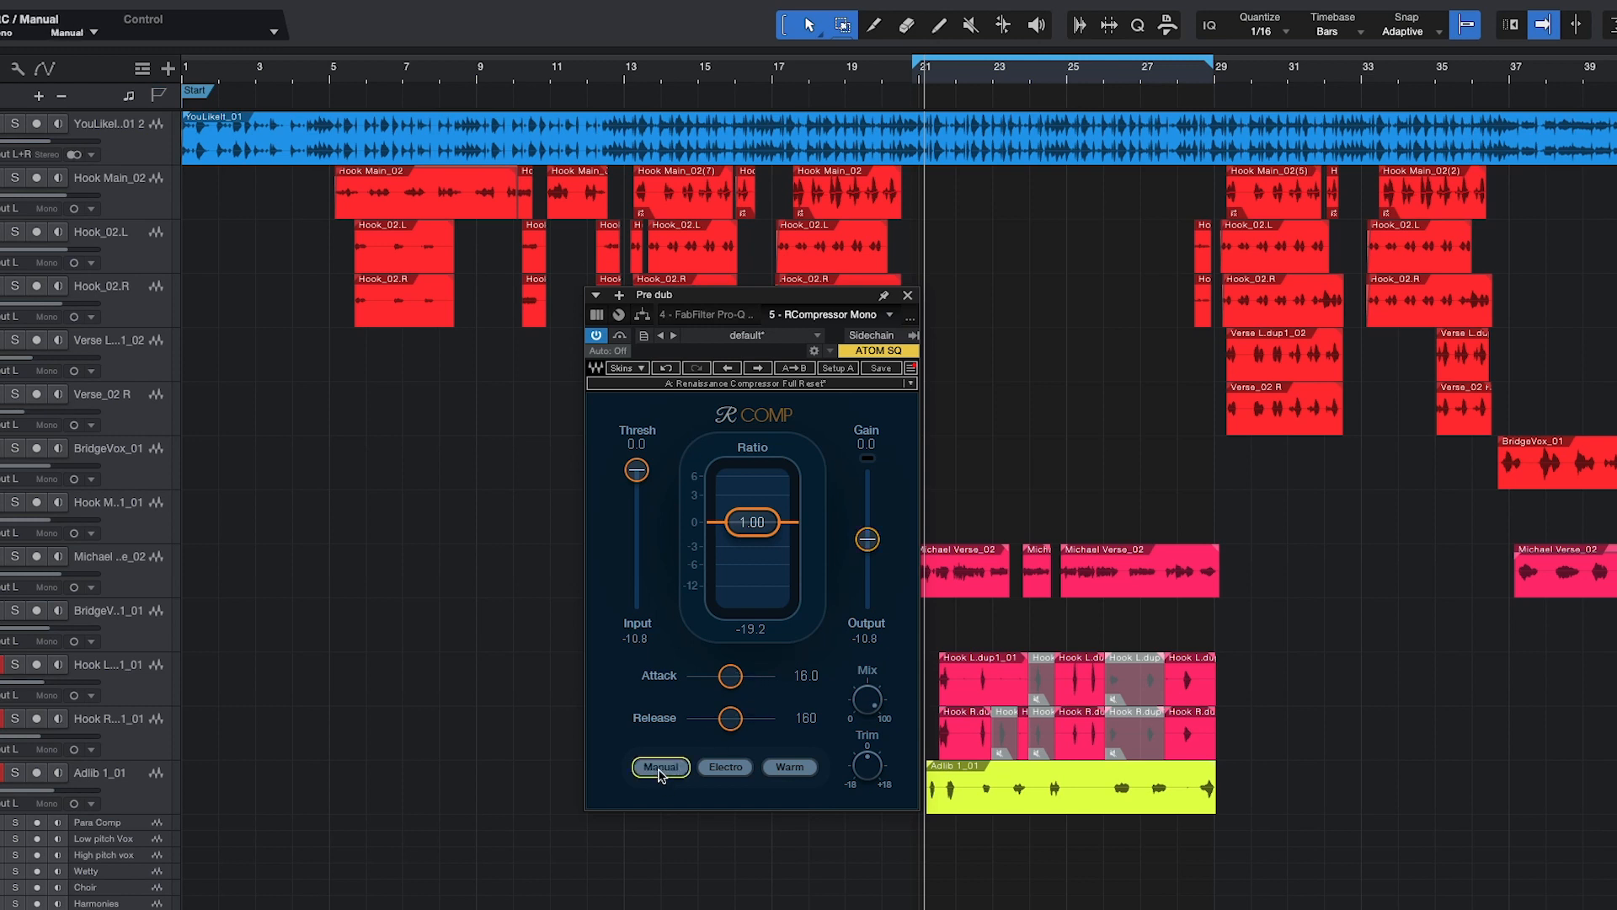
pyautogui.click(660, 770)
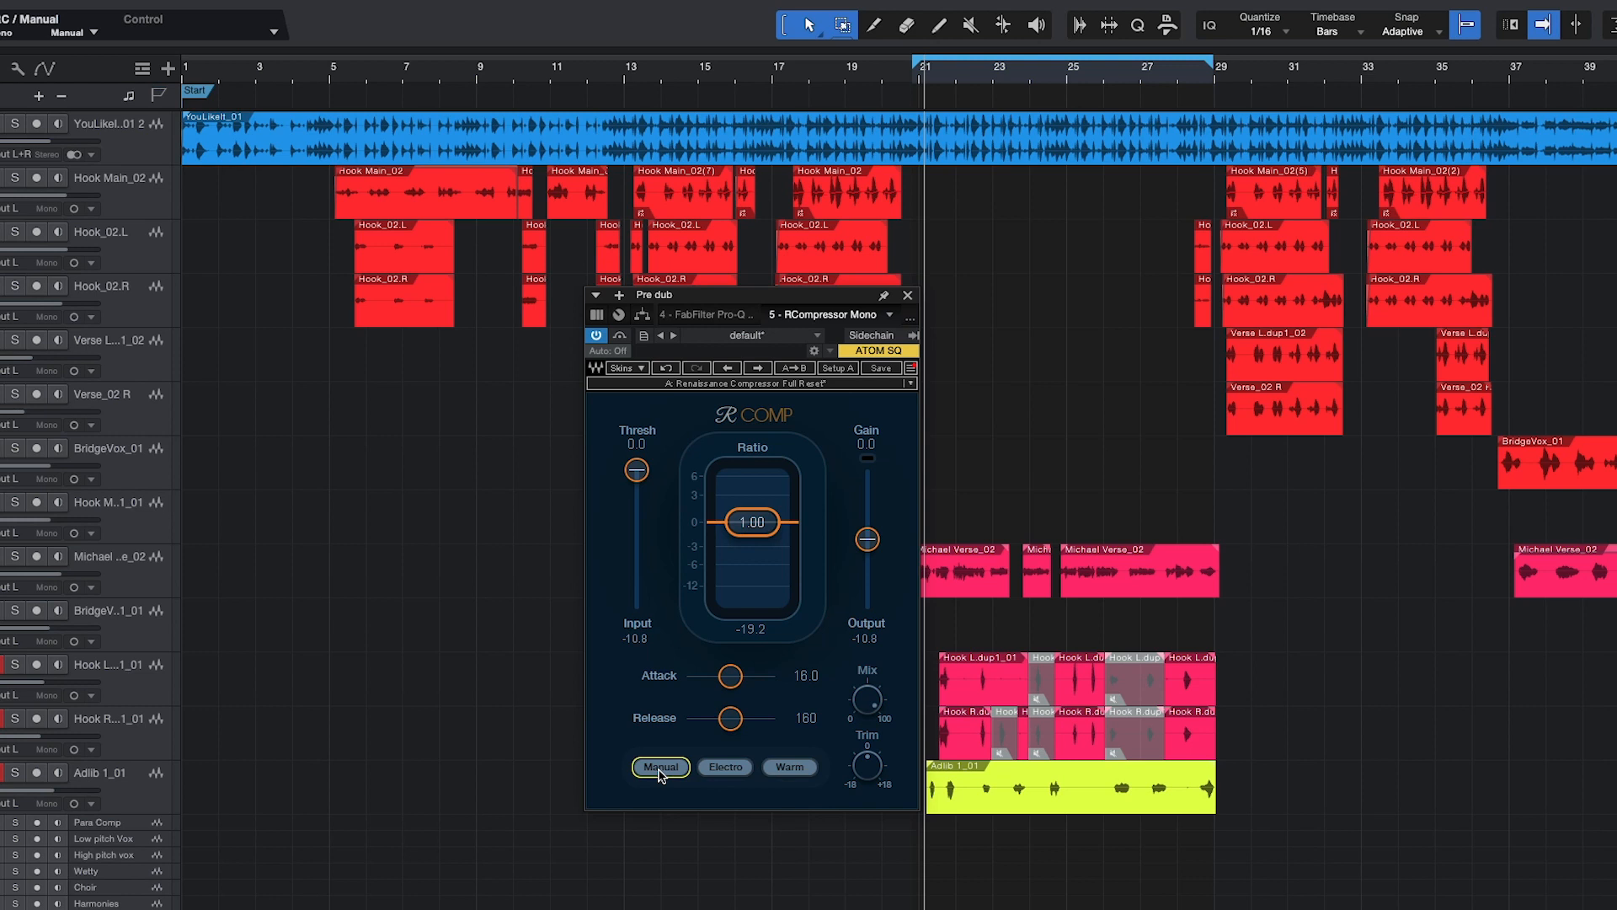
pyautogui.click(727, 769)
pyautogui.click(726, 772)
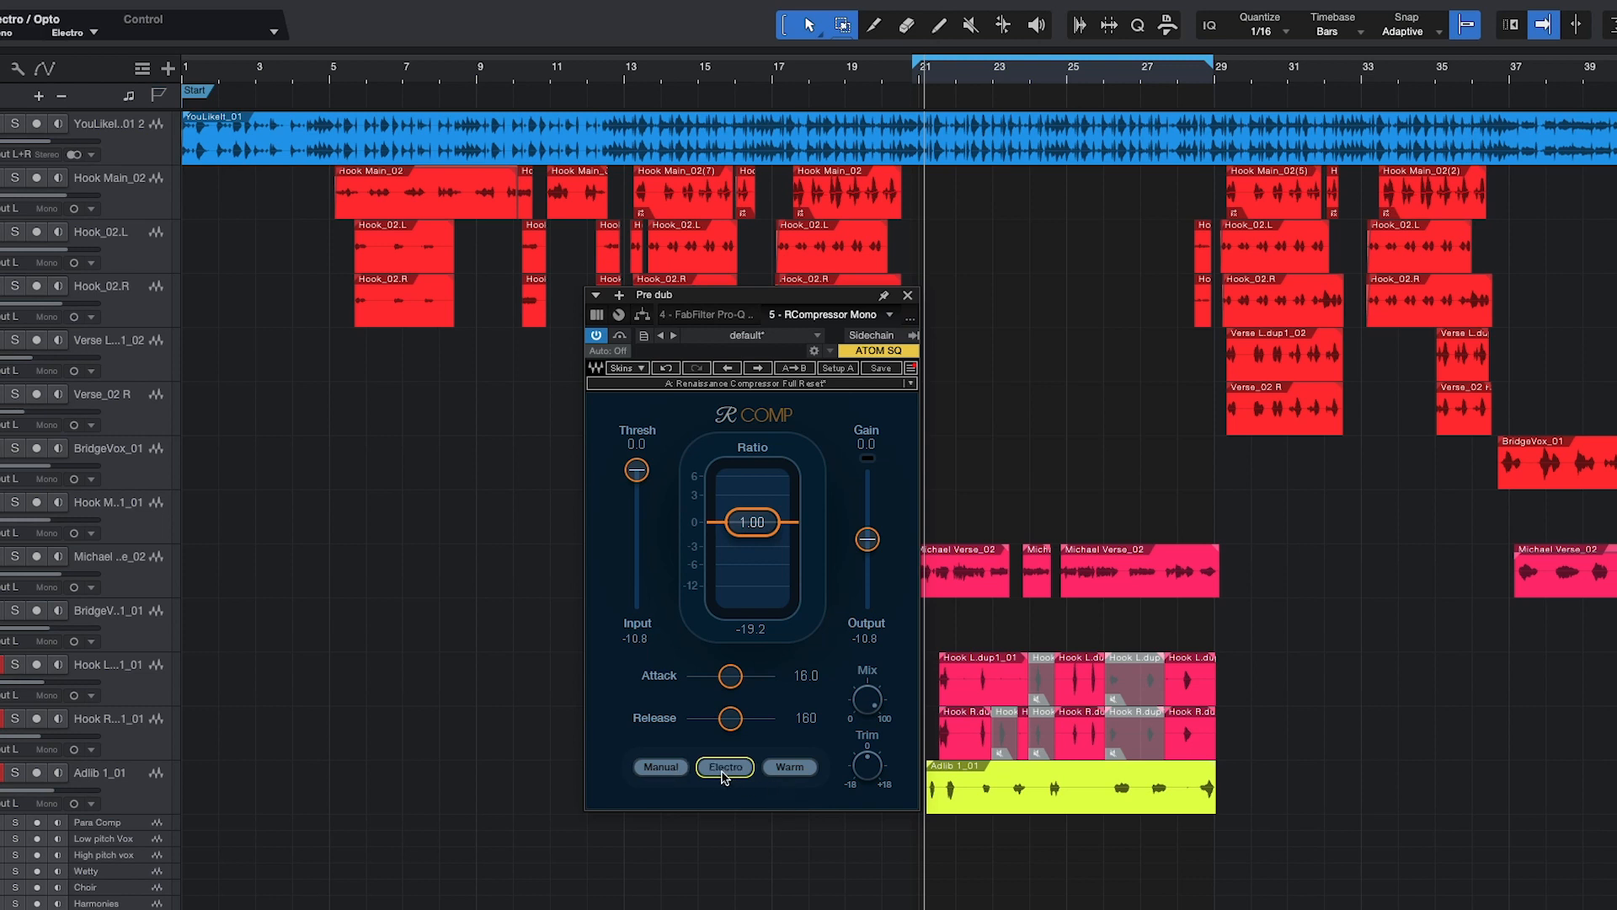
pyautogui.click(809, 775)
pyautogui.click(810, 772)
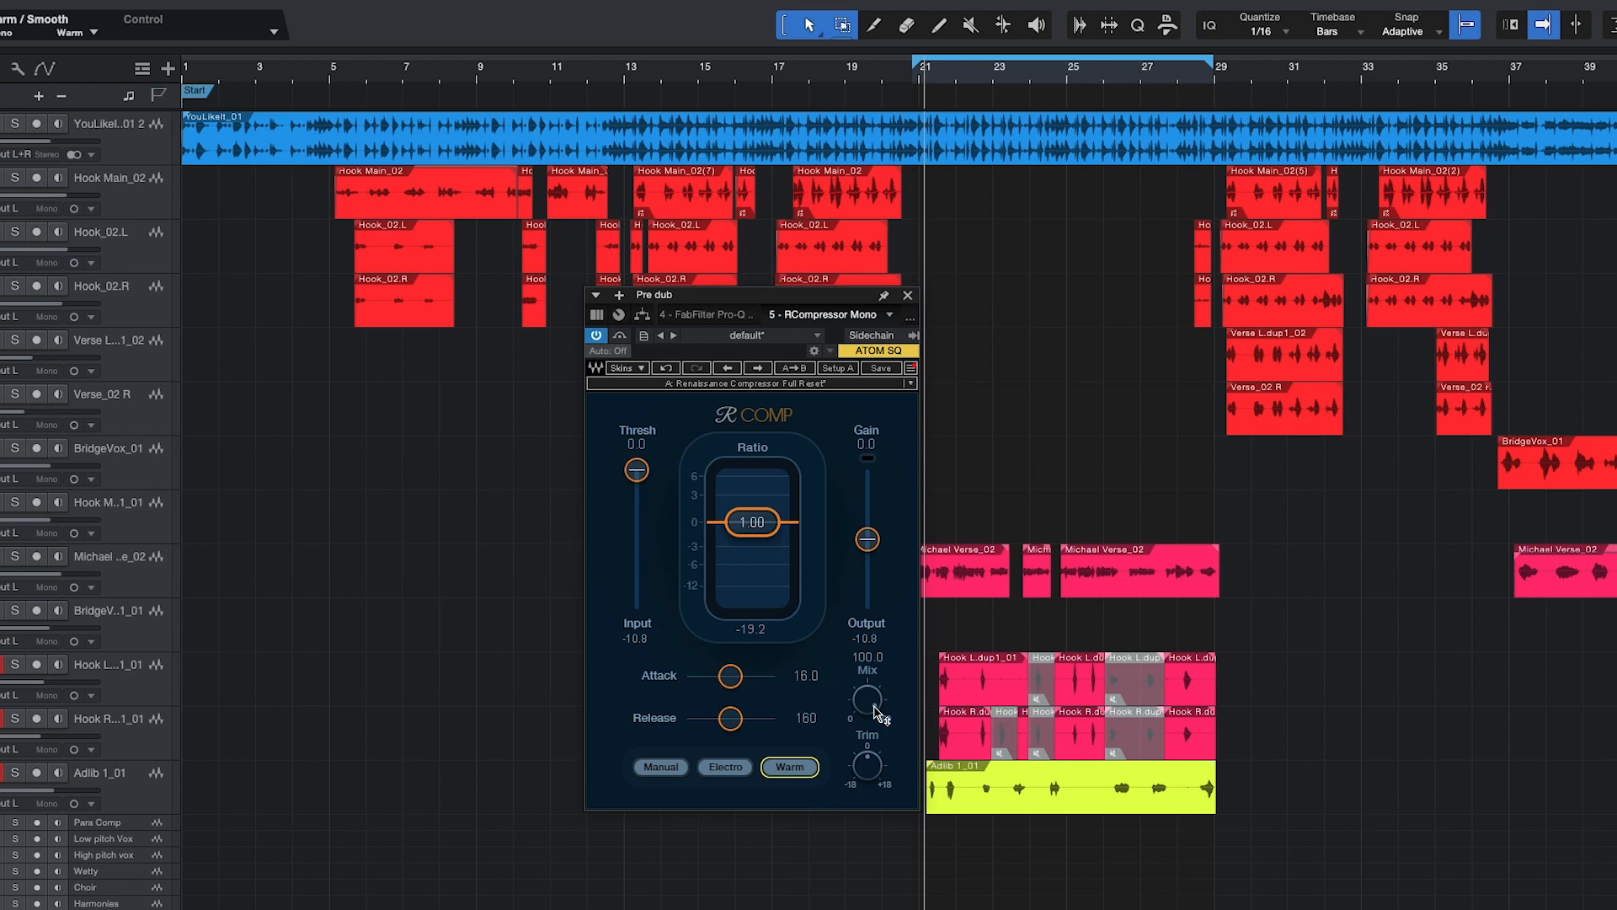
# Play the loop with the RCompressor bypassed, raise its gain to 7.9 dB, and turn bypass off again.
pyautogui.click(621, 336)
pyautogui.press('space')
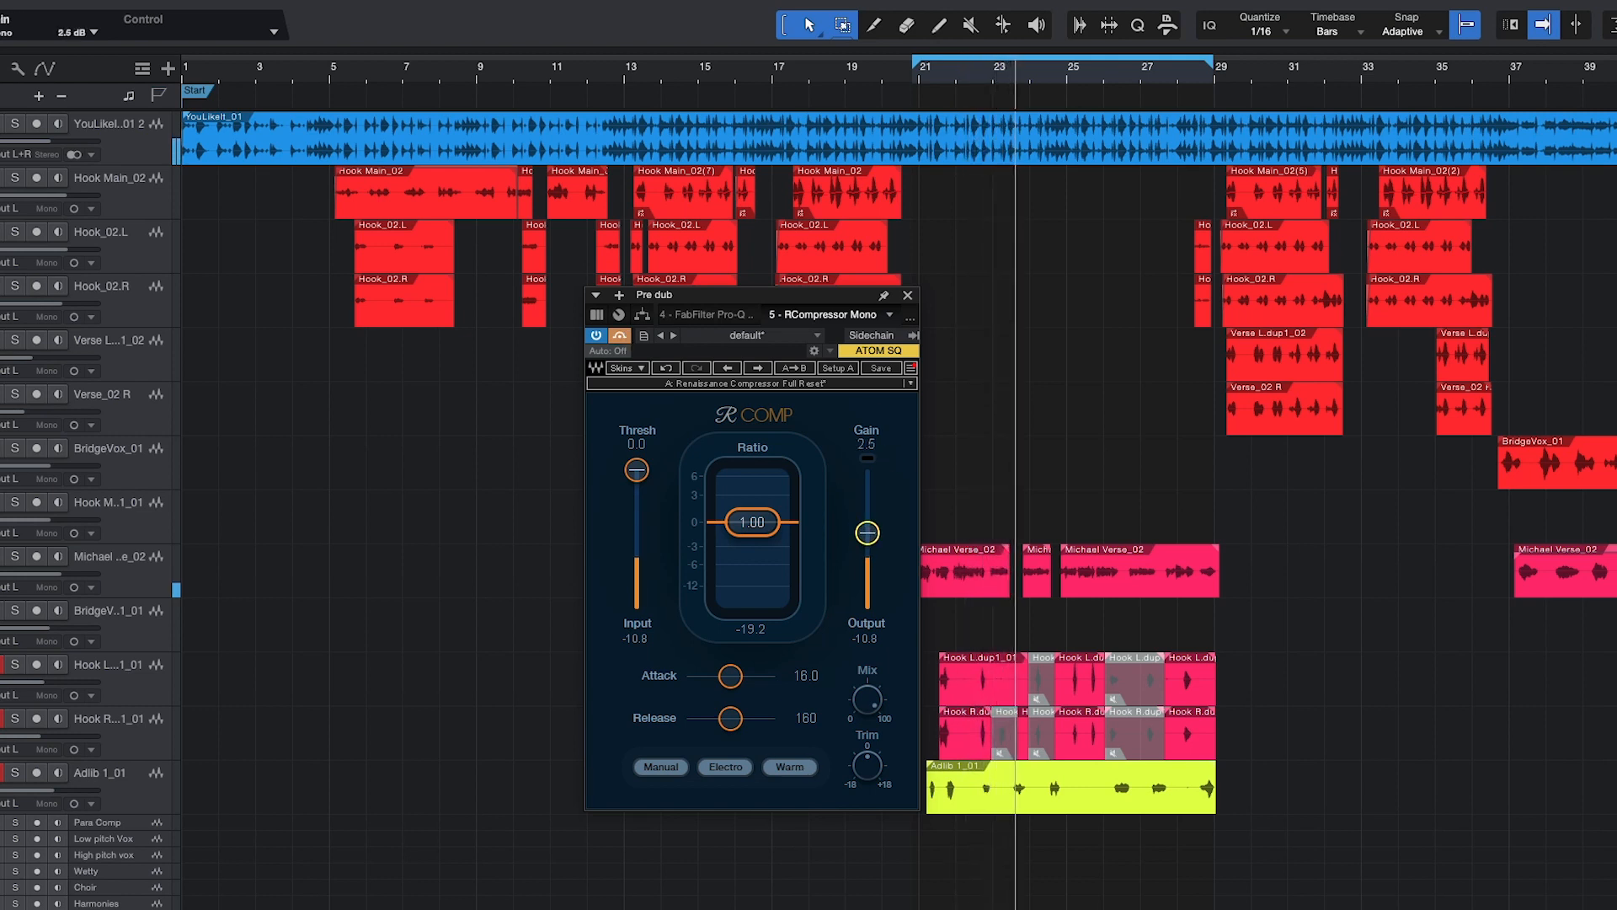
pyautogui.moveTo(867, 539); pyautogui.dragTo(867, 521)
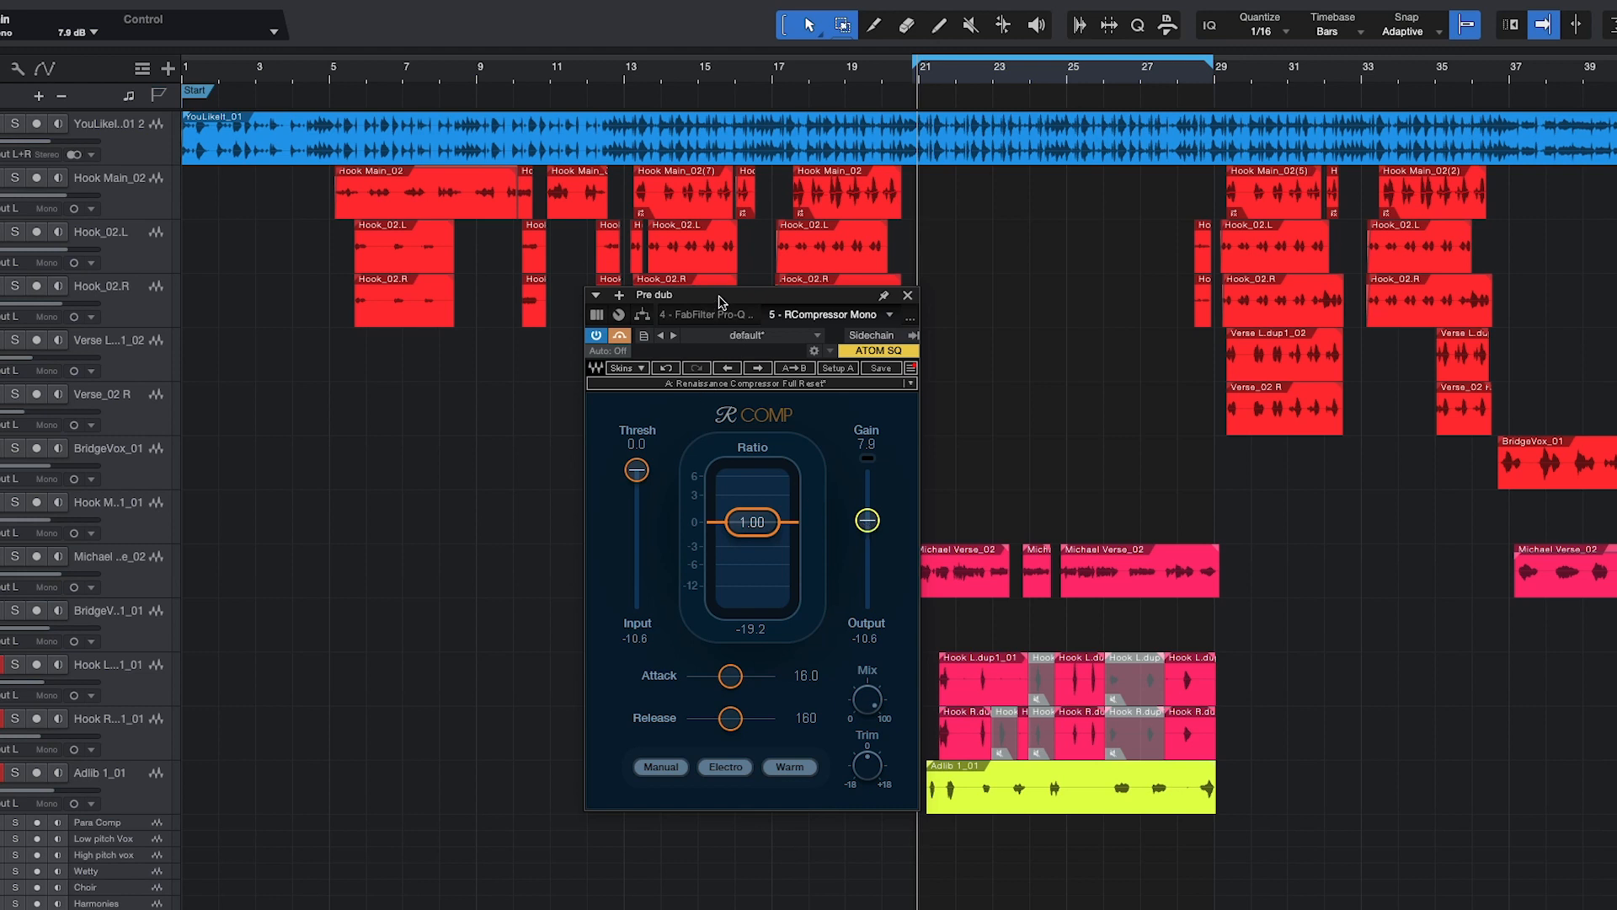
pyautogui.click(622, 337)
# Set the RCompressor's ratio to 50.00 and lower its threshold to -30.8 dB while the loop plays.
pyautogui.moveTo(627, 471); pyautogui.dragTo(634, 504)
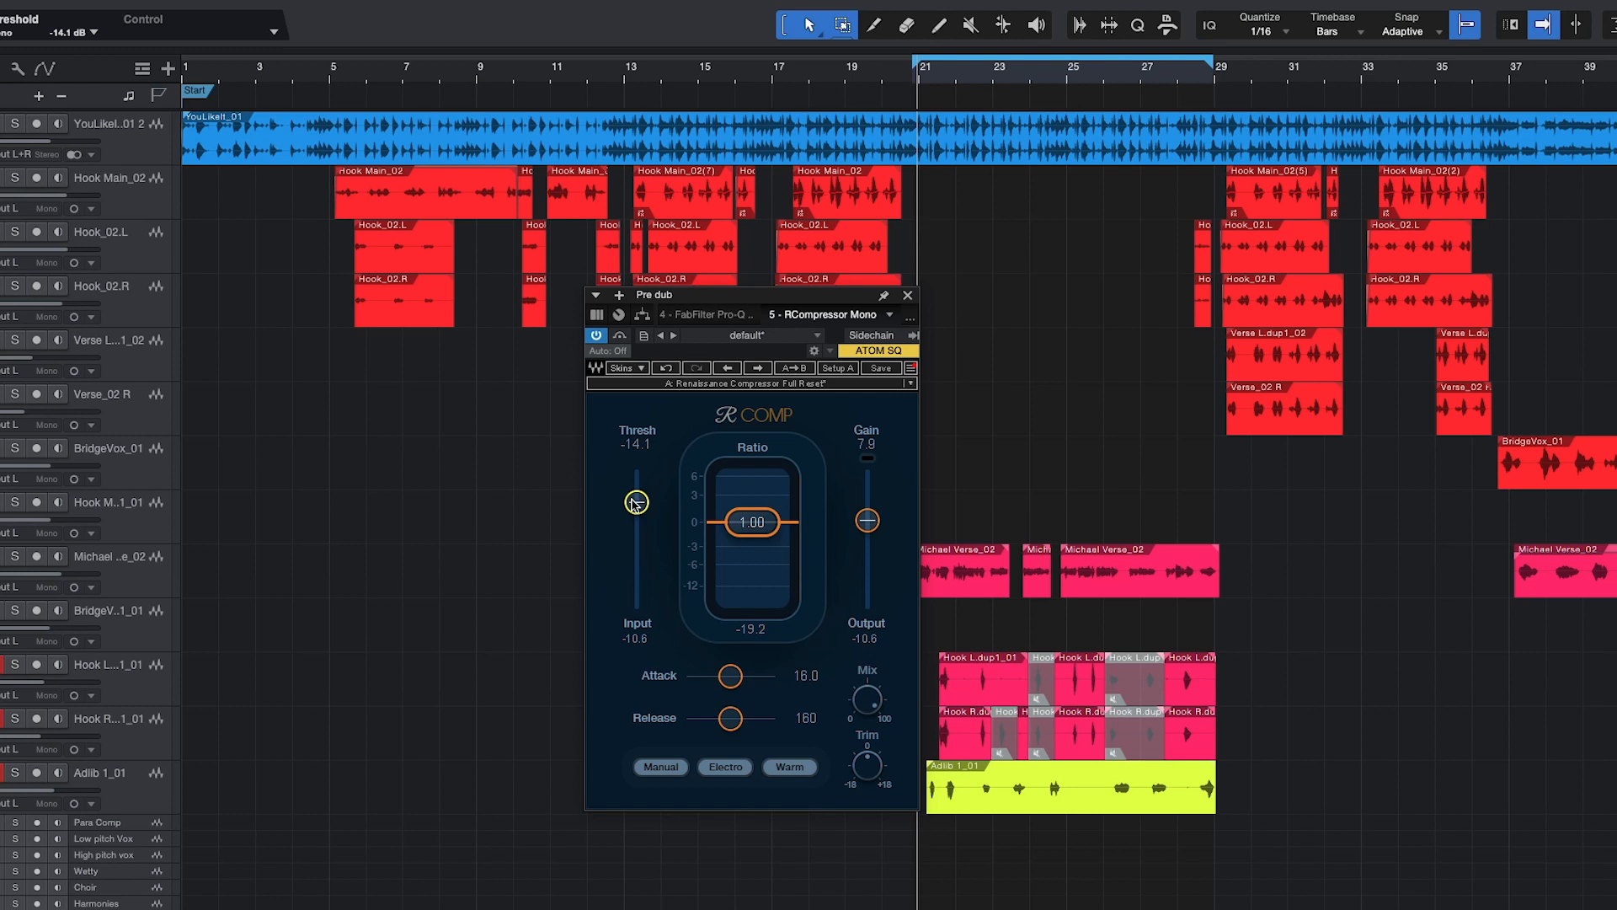
pyautogui.press('space')
pyautogui.moveTo(634, 504); pyautogui.dragTo(637, 511)
pyautogui.moveTo(752, 522); pyautogui.dragTo(752, 603)
pyautogui.moveTo(637, 510); pyautogui.dragTo(637, 525)
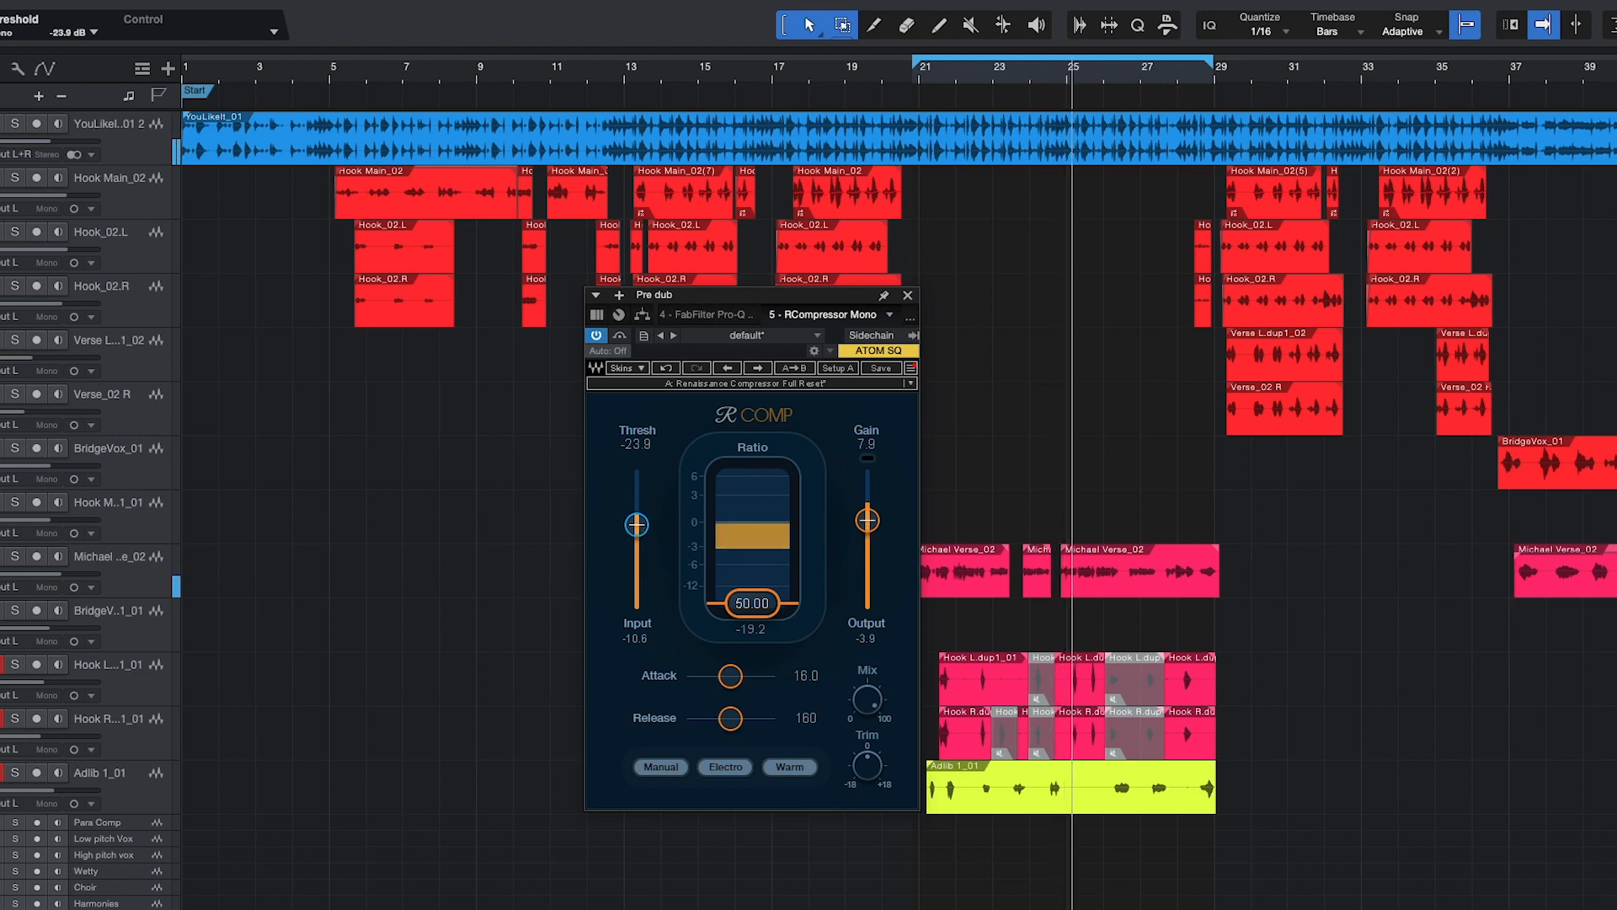
pyautogui.moveTo(637, 524); pyautogui.dragTo(638, 542)
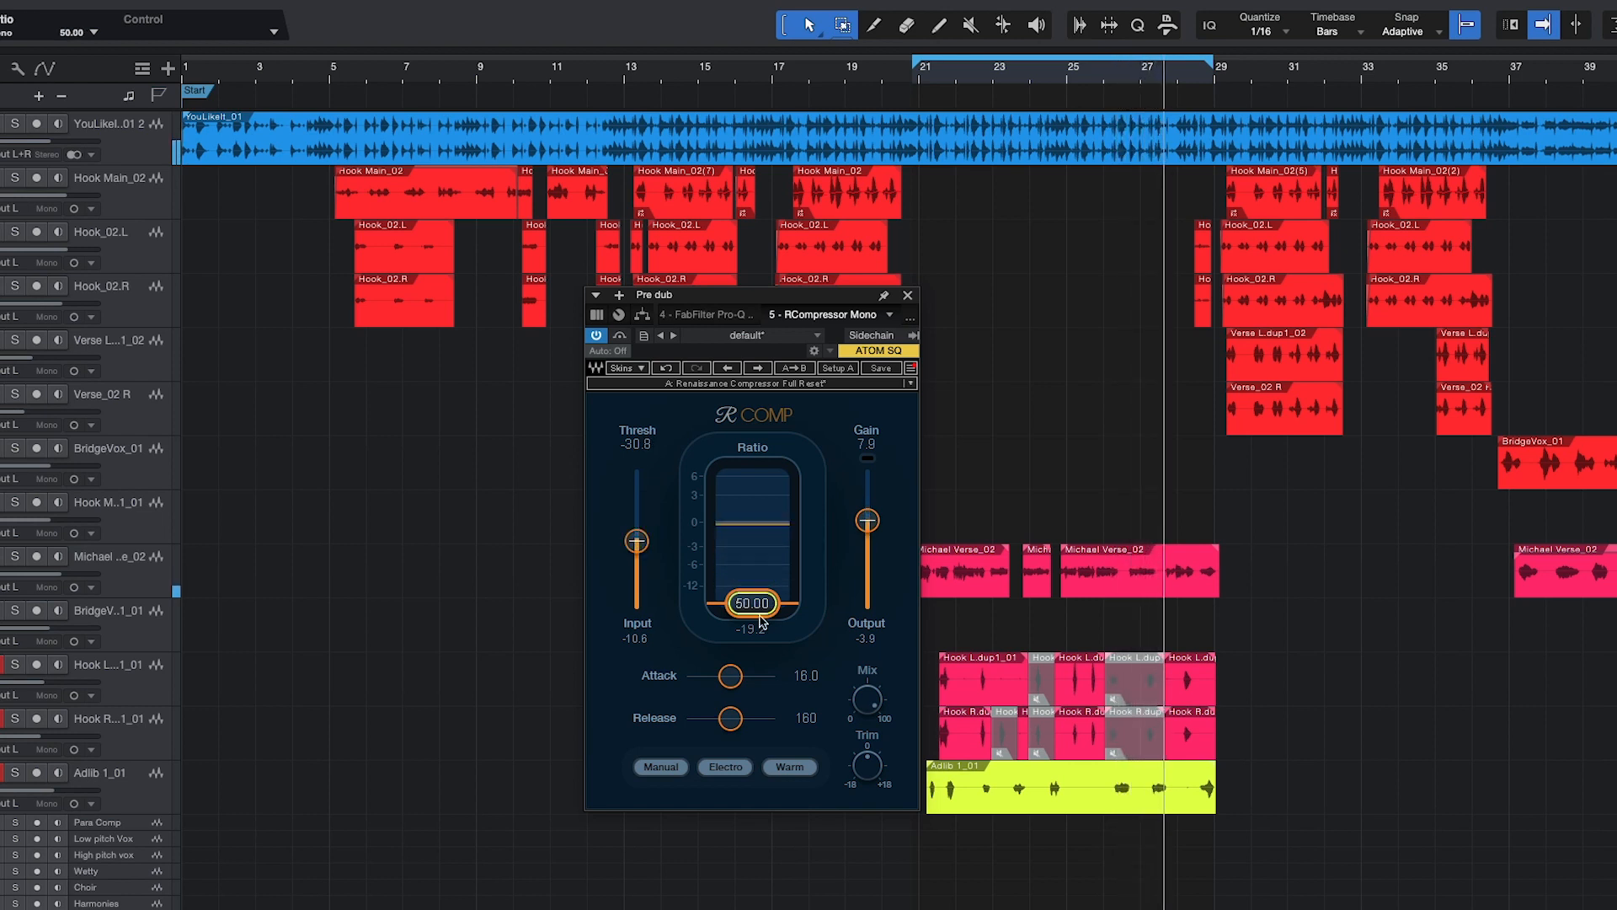
# Set the attack to 2.69 ms and lower the threshold to -34.4 dB while listening to the loop.
pyautogui.moveTo(730, 675); pyautogui.dragTo(707, 675)
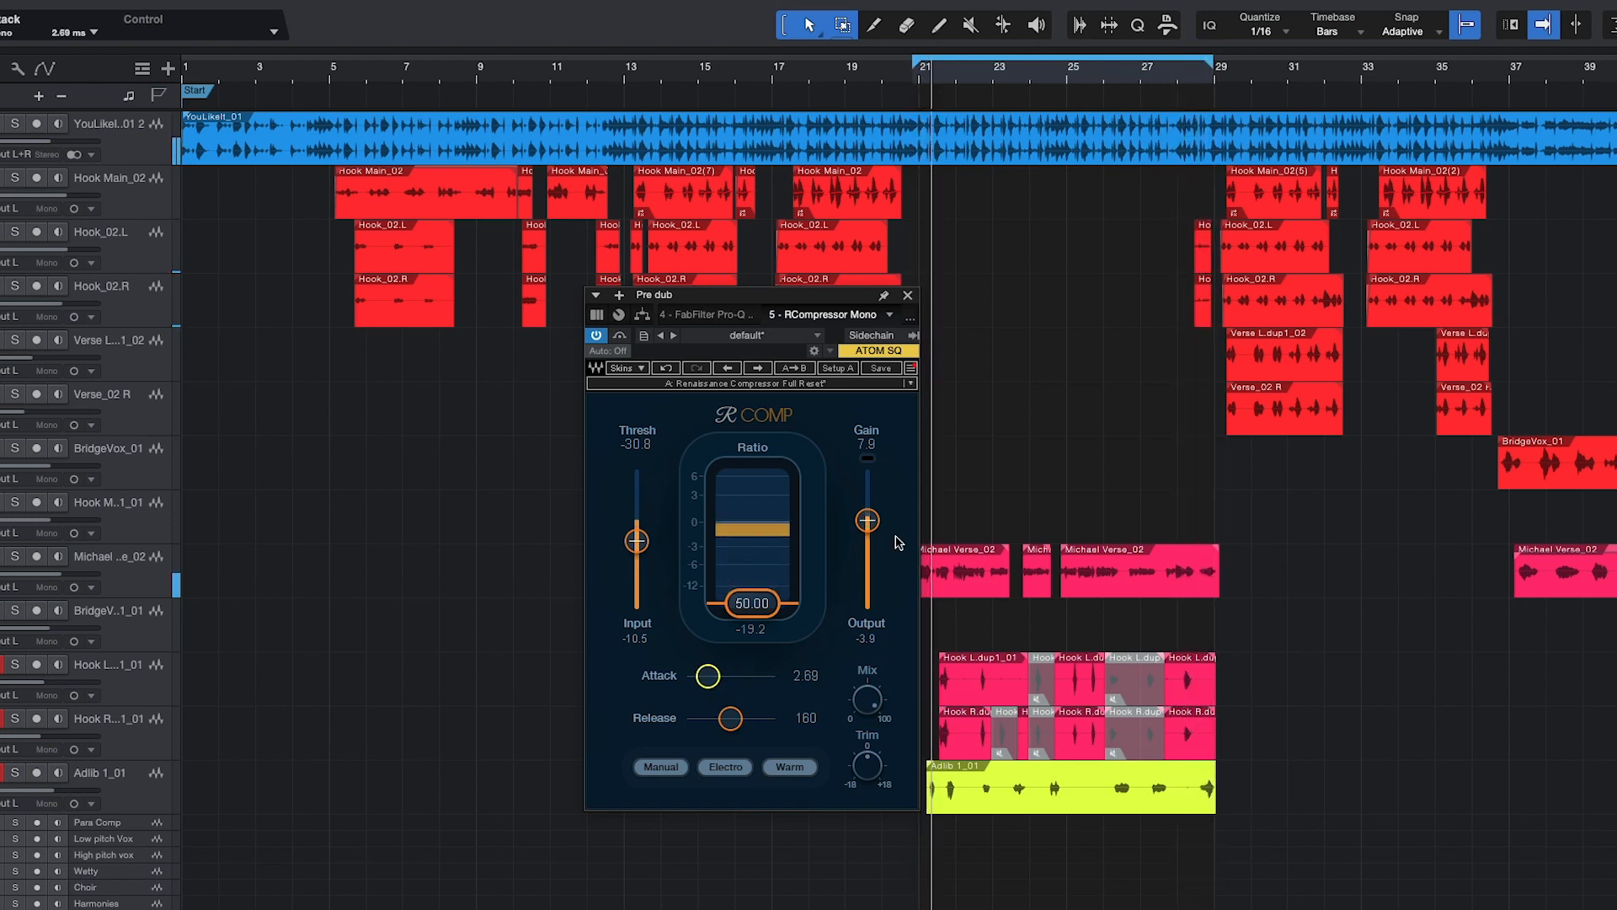
pyautogui.press('space')
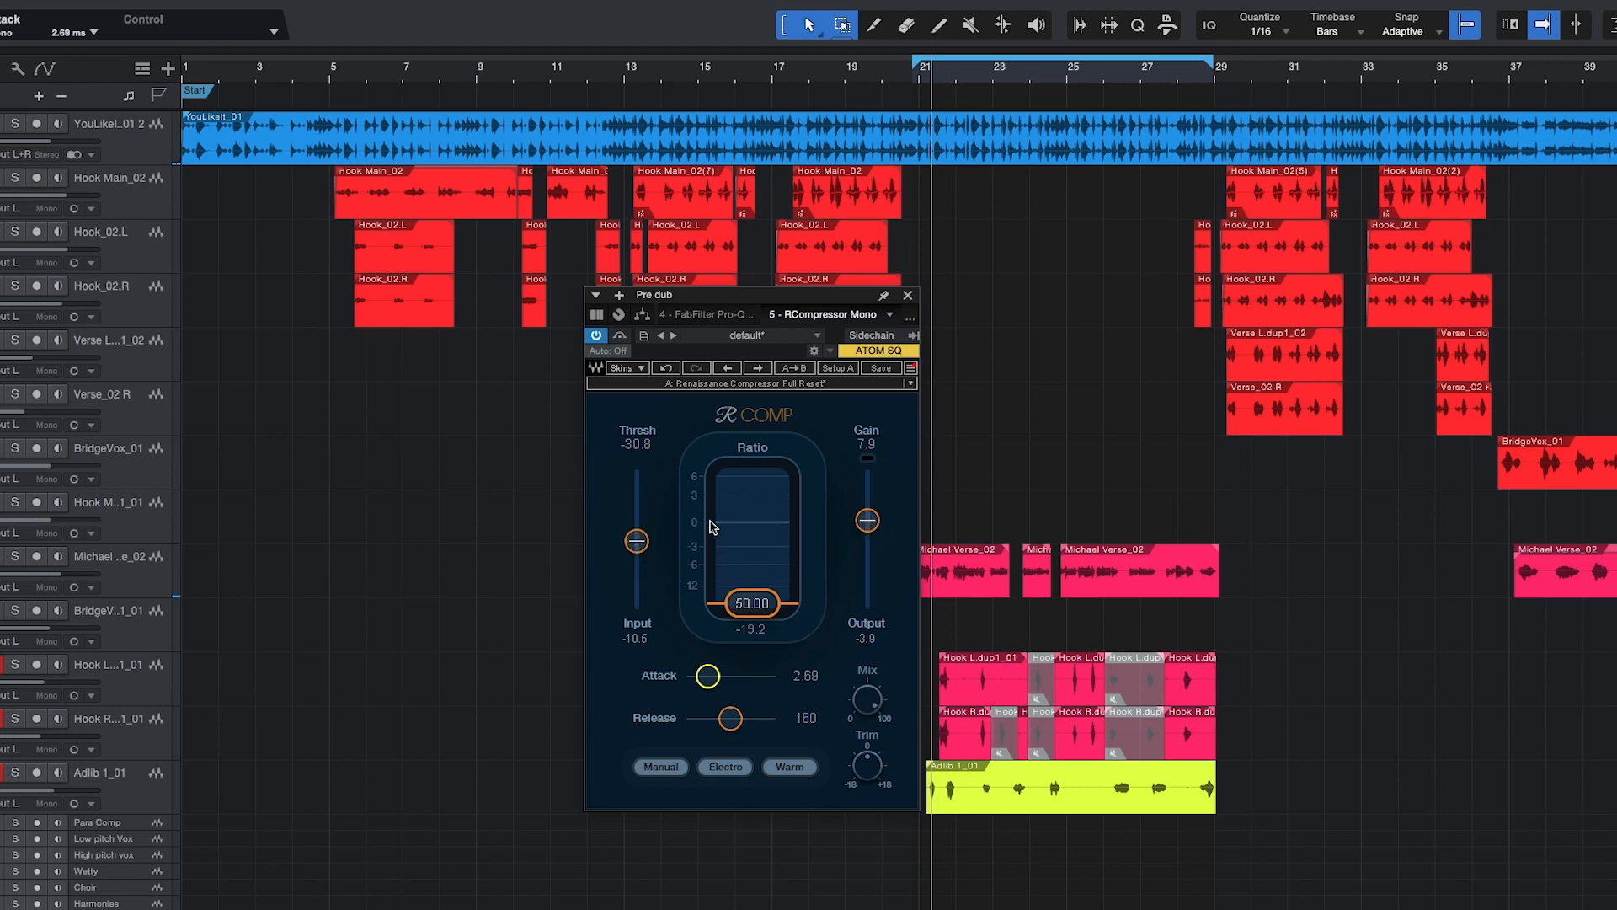
pyautogui.moveTo(637, 540); pyautogui.dragTo(637, 542)
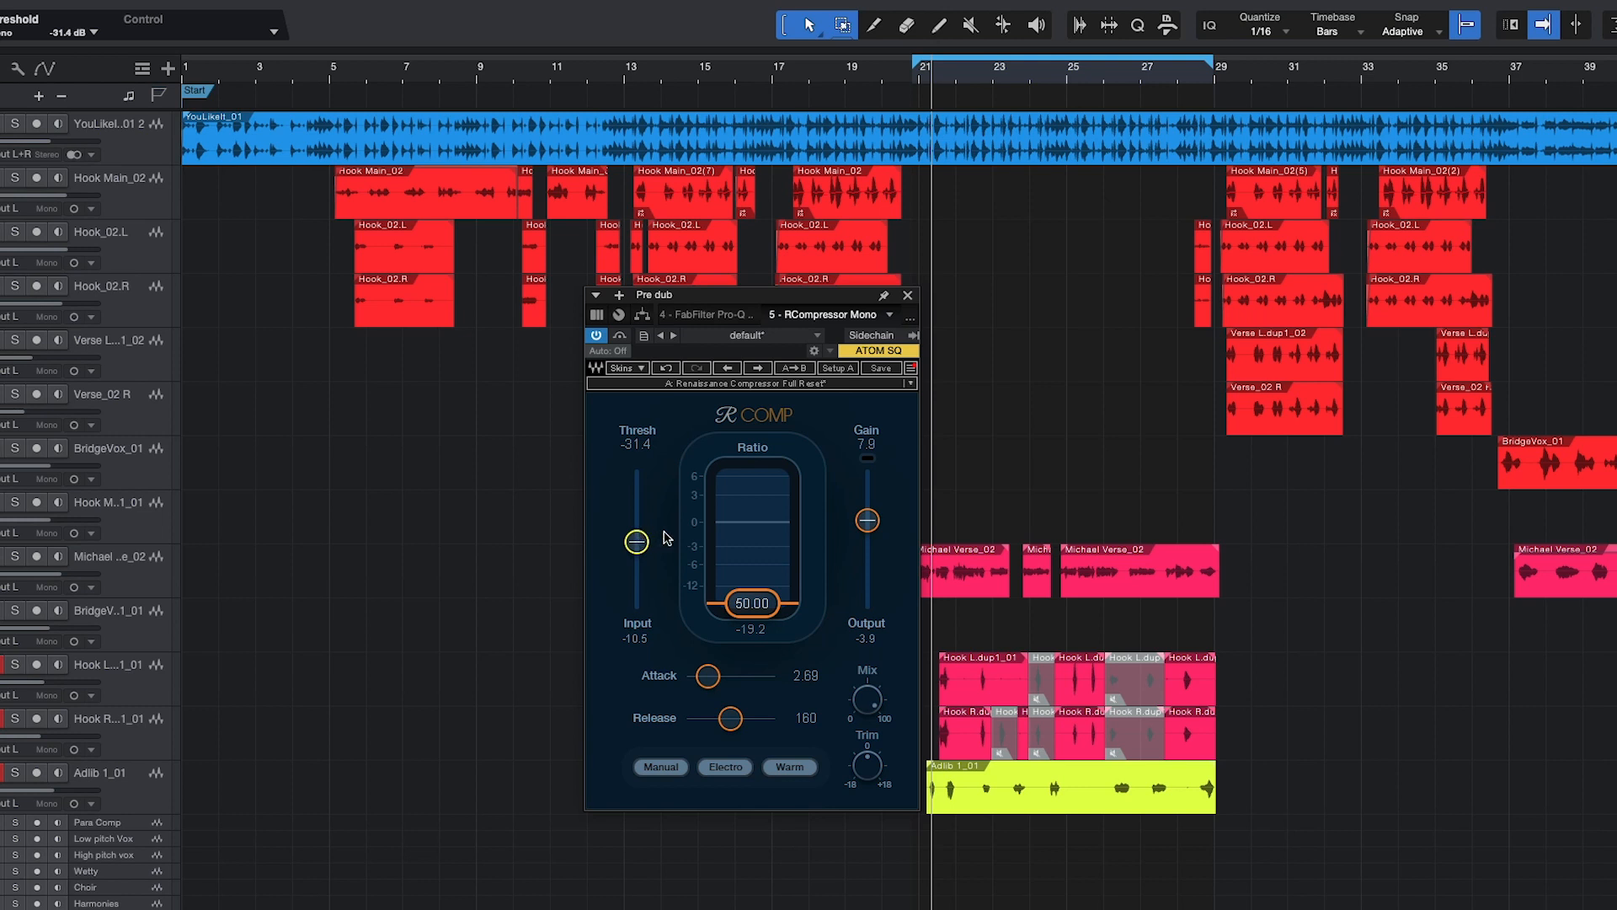
pyautogui.moveTo(639, 542); pyautogui.dragTo(641, 550)
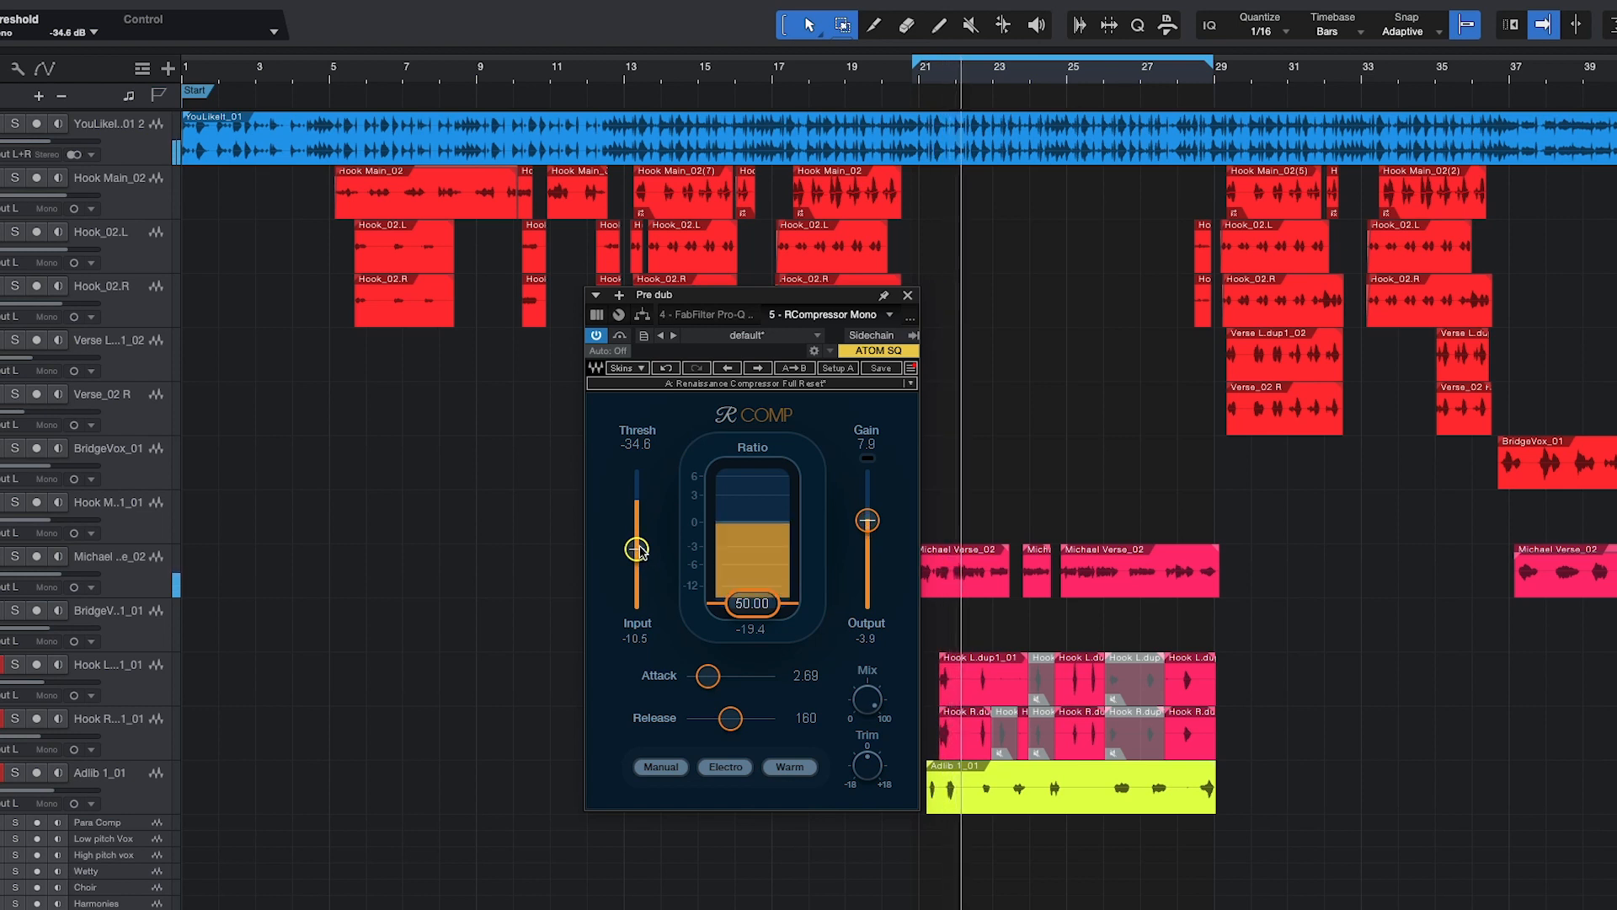
pyautogui.moveTo(639, 551); pyautogui.dragTo(639, 549)
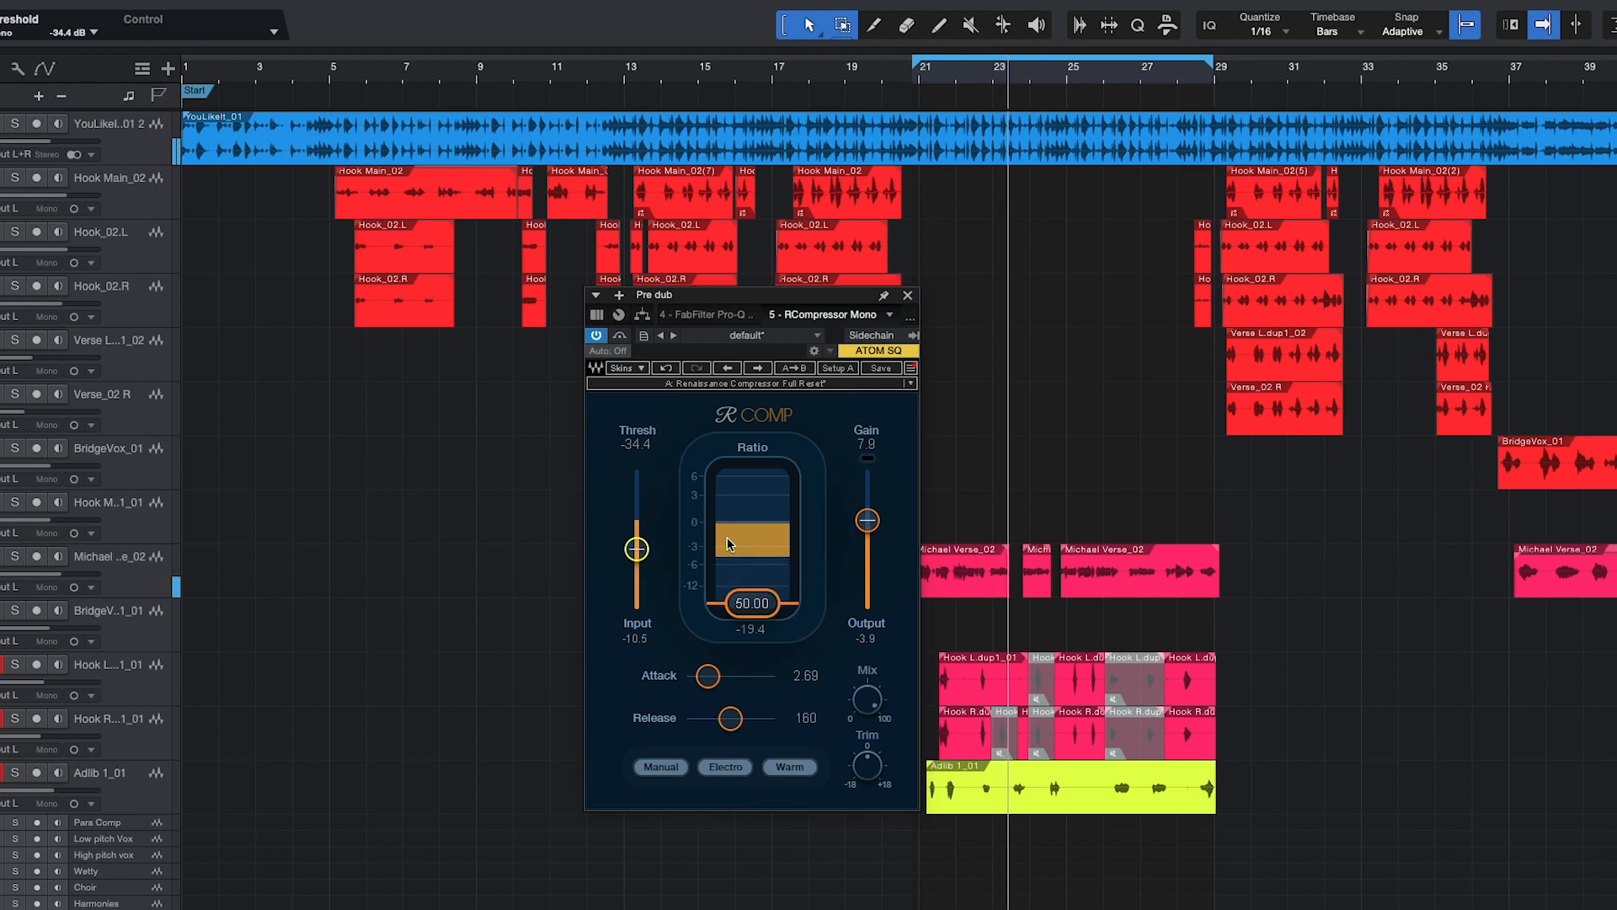
pyautogui.press('space')
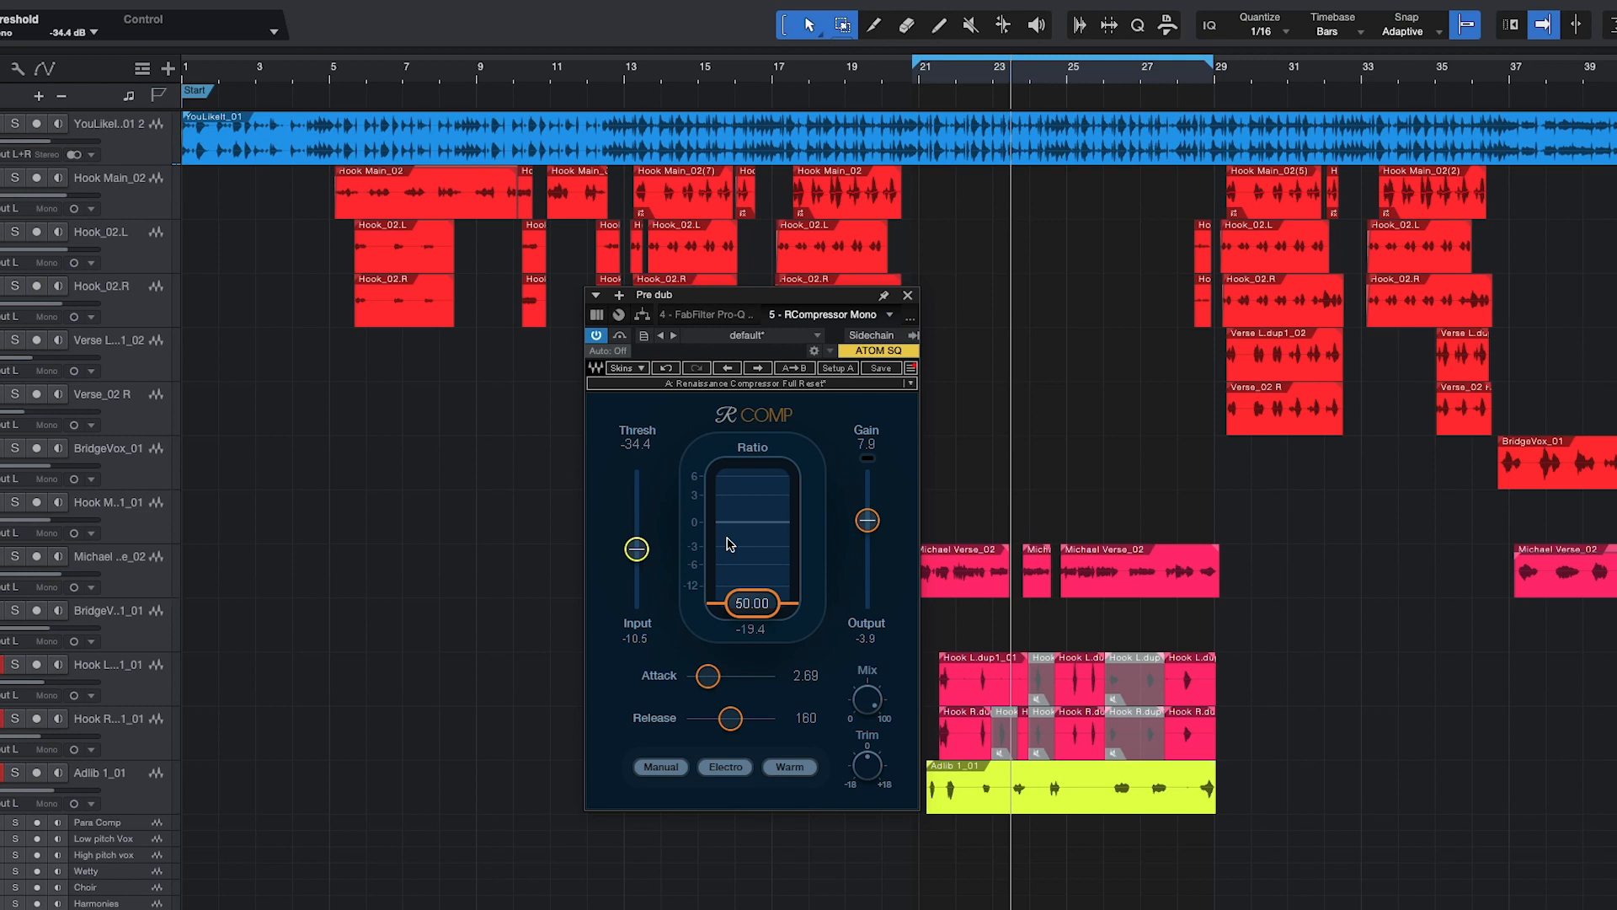
# Bring the ratio down near 1 and adjust it to 1.87 with the threshold at -23.2 dB during playback.
pyautogui.moveTo(636, 549); pyautogui.dragTo(637, 545)
pyautogui.moveTo(752, 603); pyautogui.dragTo(753, 525)
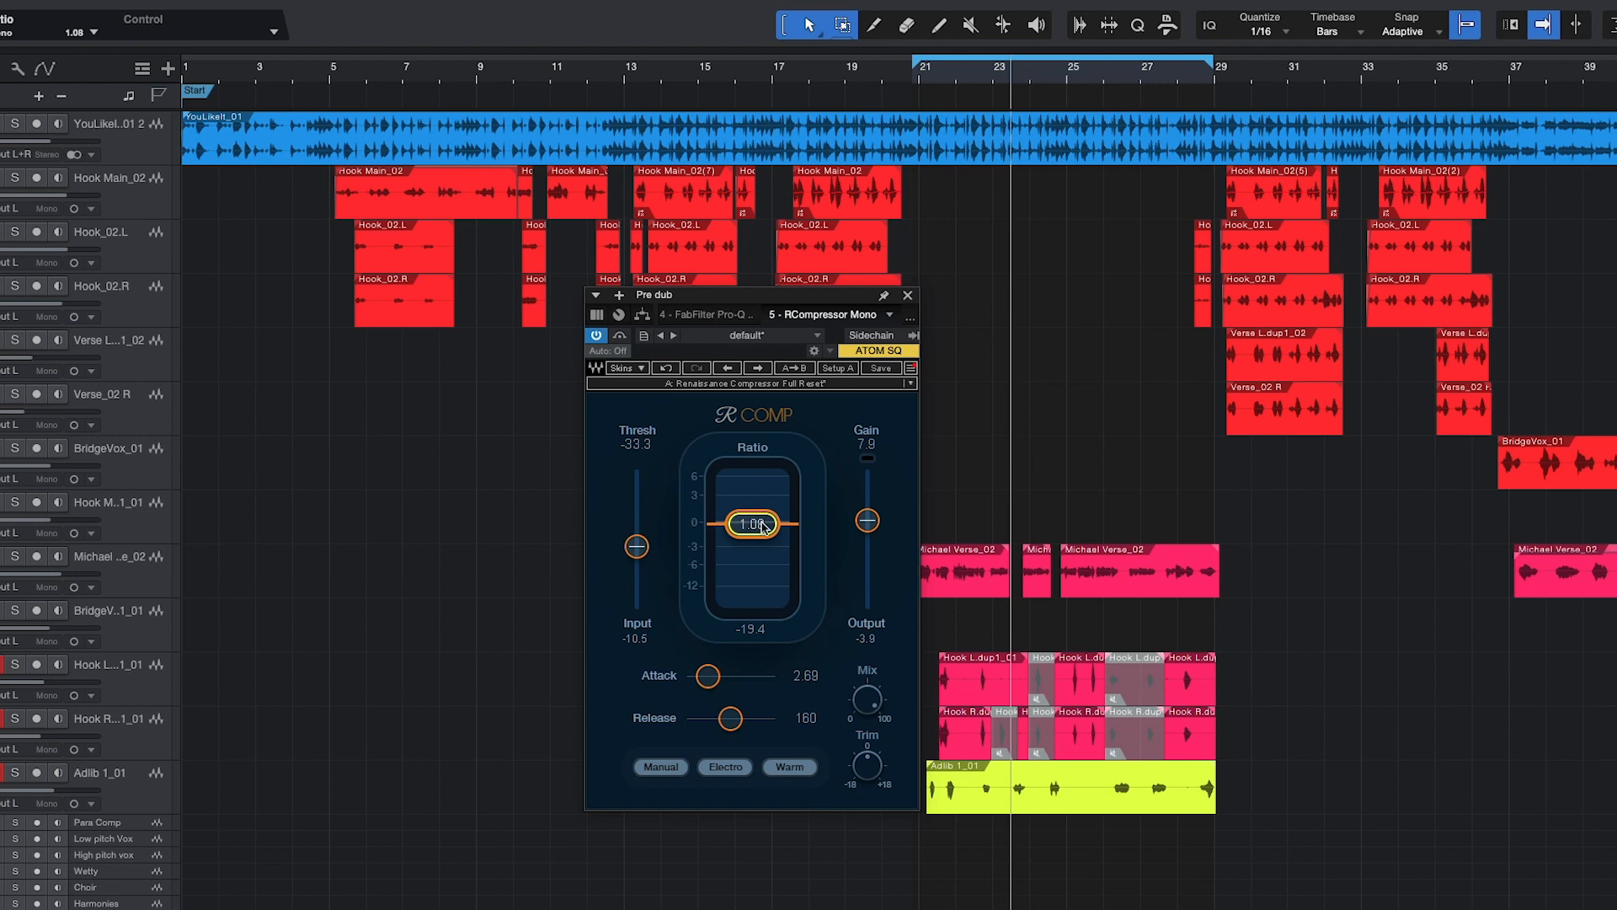
pyautogui.press('space')
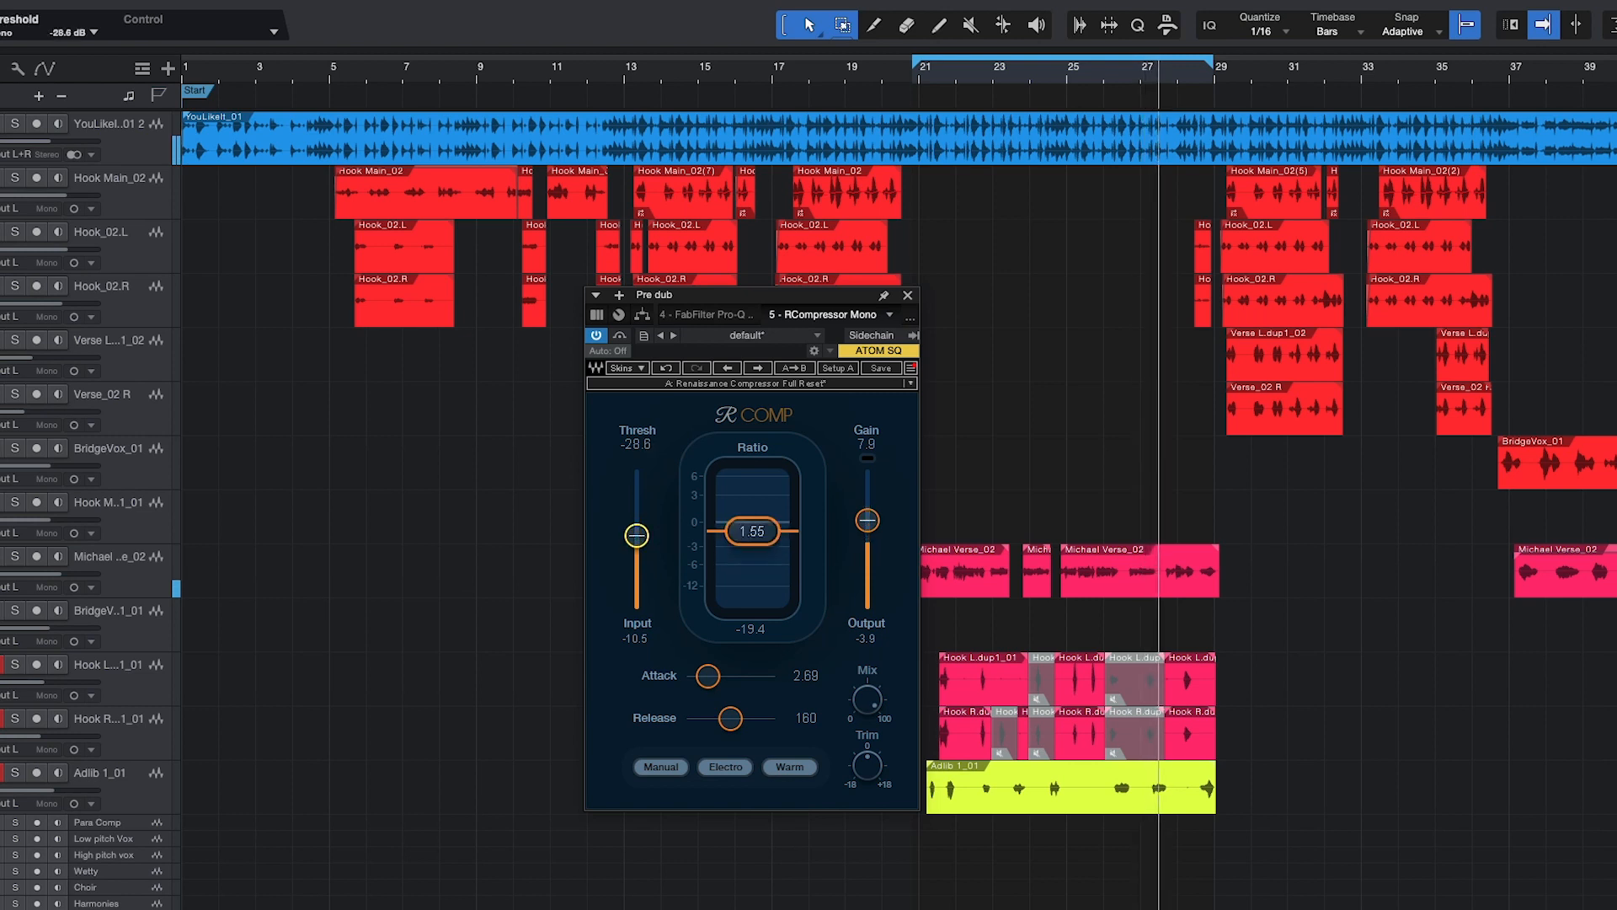
pyautogui.moveTo(638, 538); pyautogui.dragTo(637, 523)
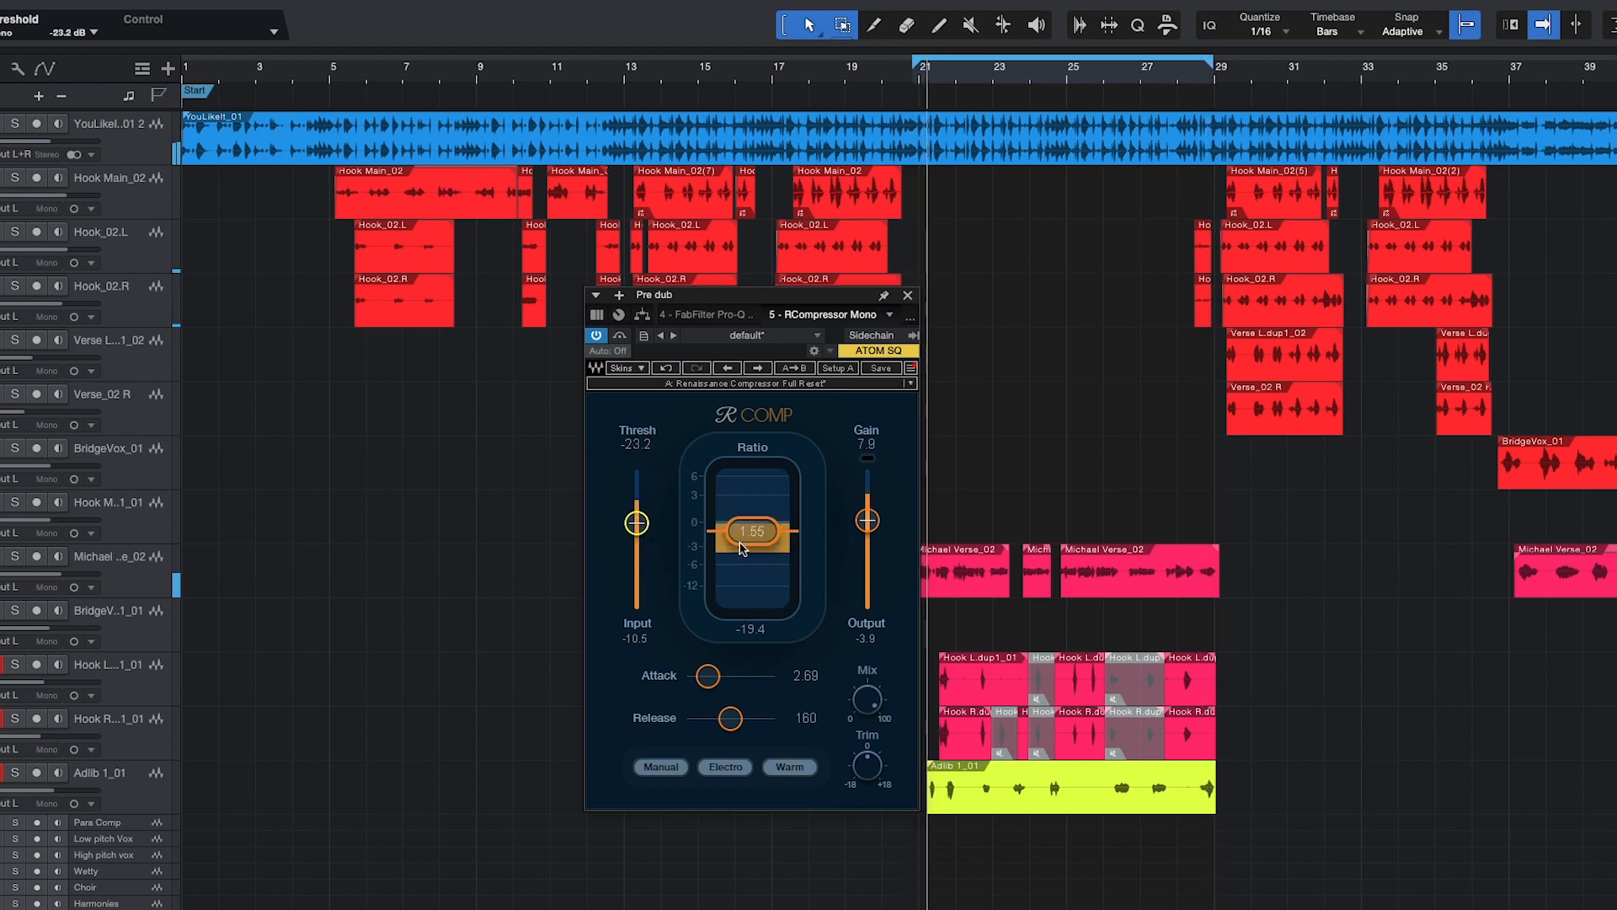
pyautogui.moveTo(760, 534); pyautogui.dragTo(759, 538)
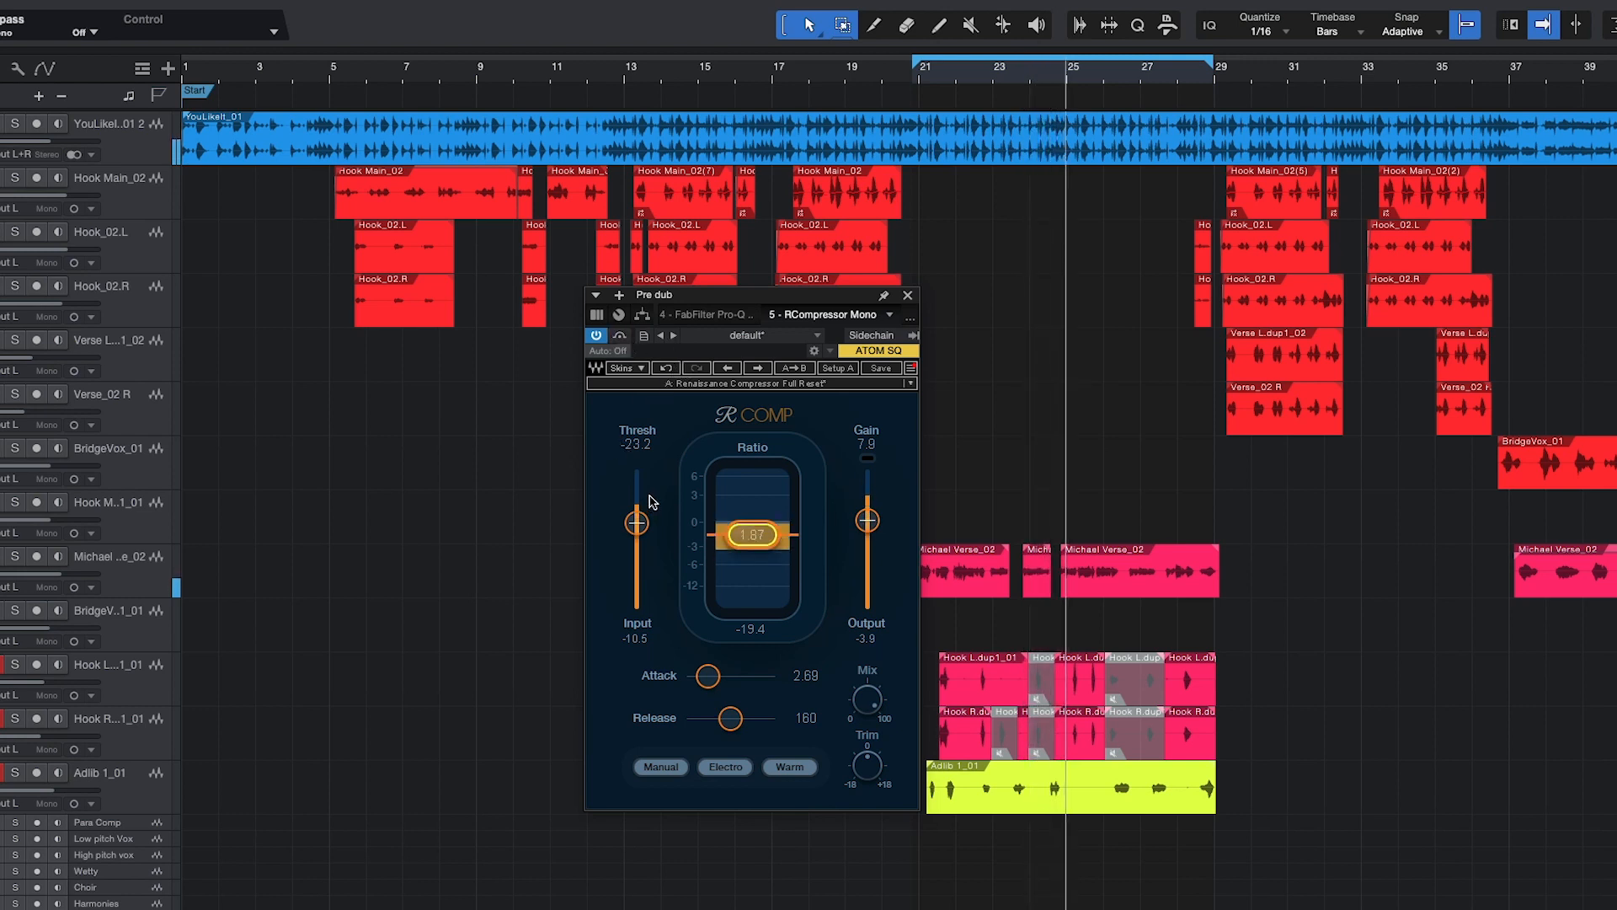
# Set the threshold to -15.3 dB and the ratio to 3.35, and compare the sound with bypass on and off.
pyautogui.moveTo(637, 524); pyautogui.dragTo(630, 500)
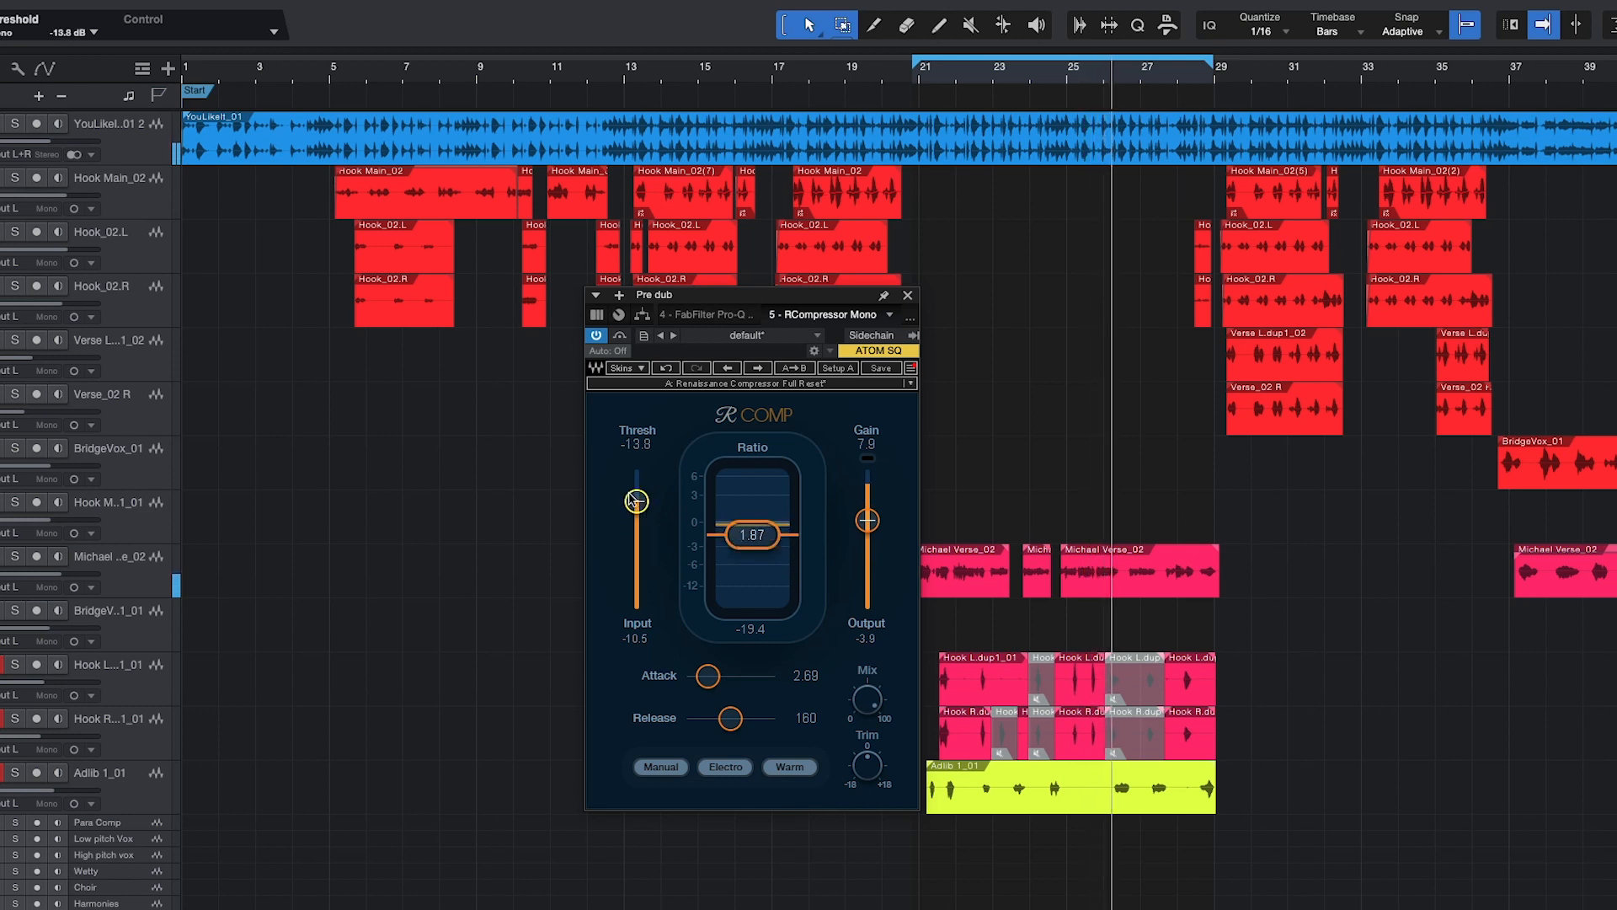
pyautogui.moveTo(753, 535); pyautogui.dragTo(752, 523)
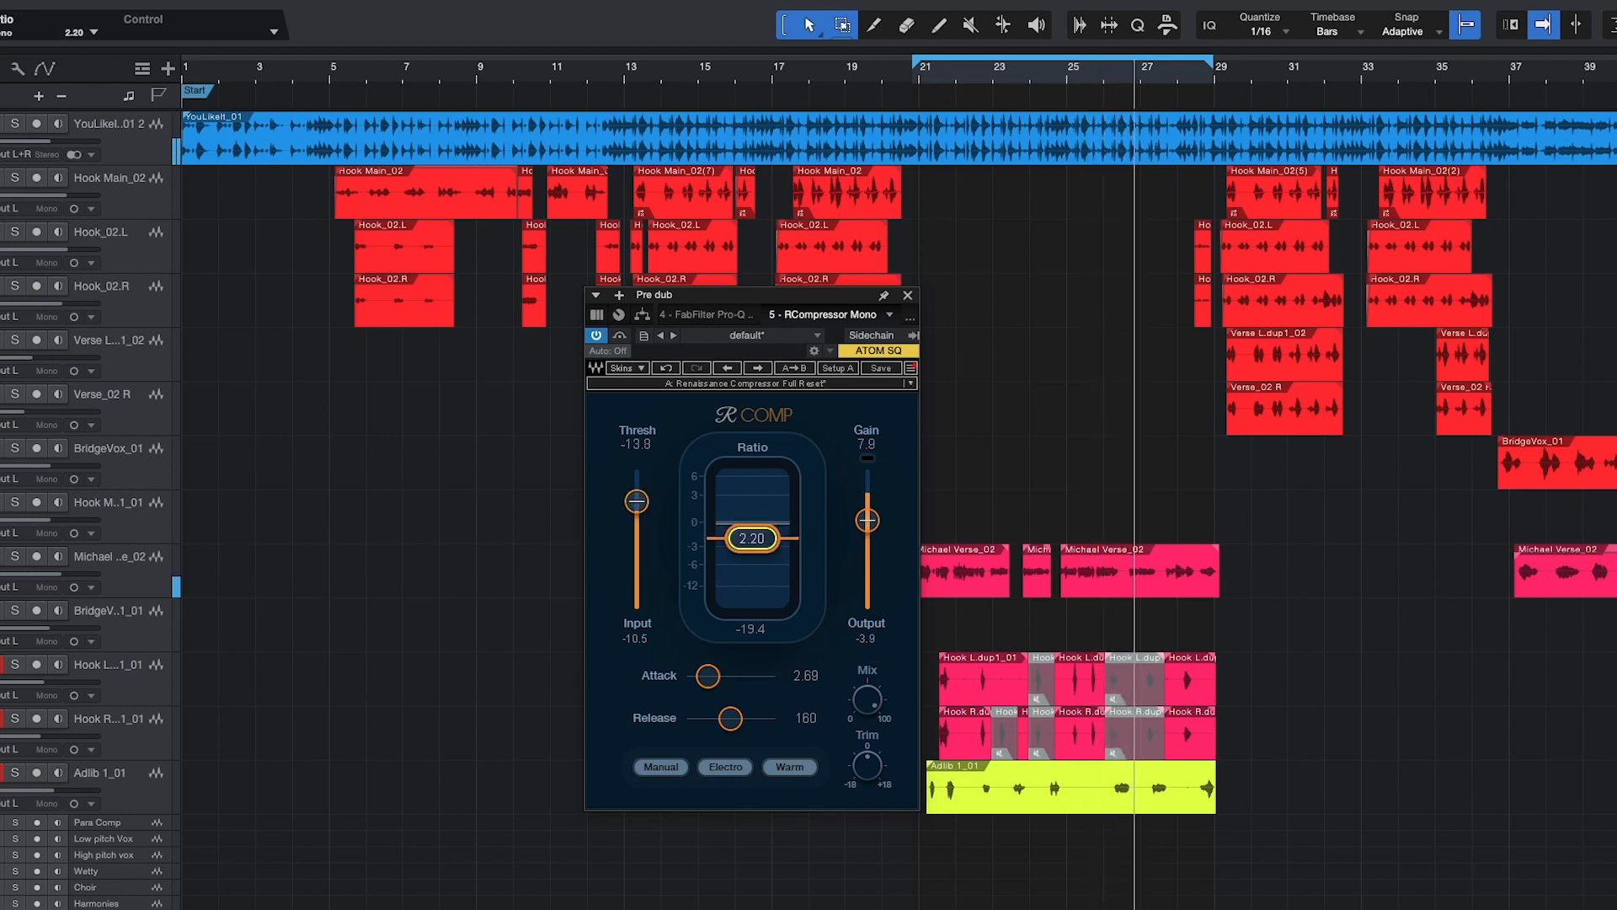
pyautogui.moveTo(651, 508); pyautogui.dragTo(651, 513)
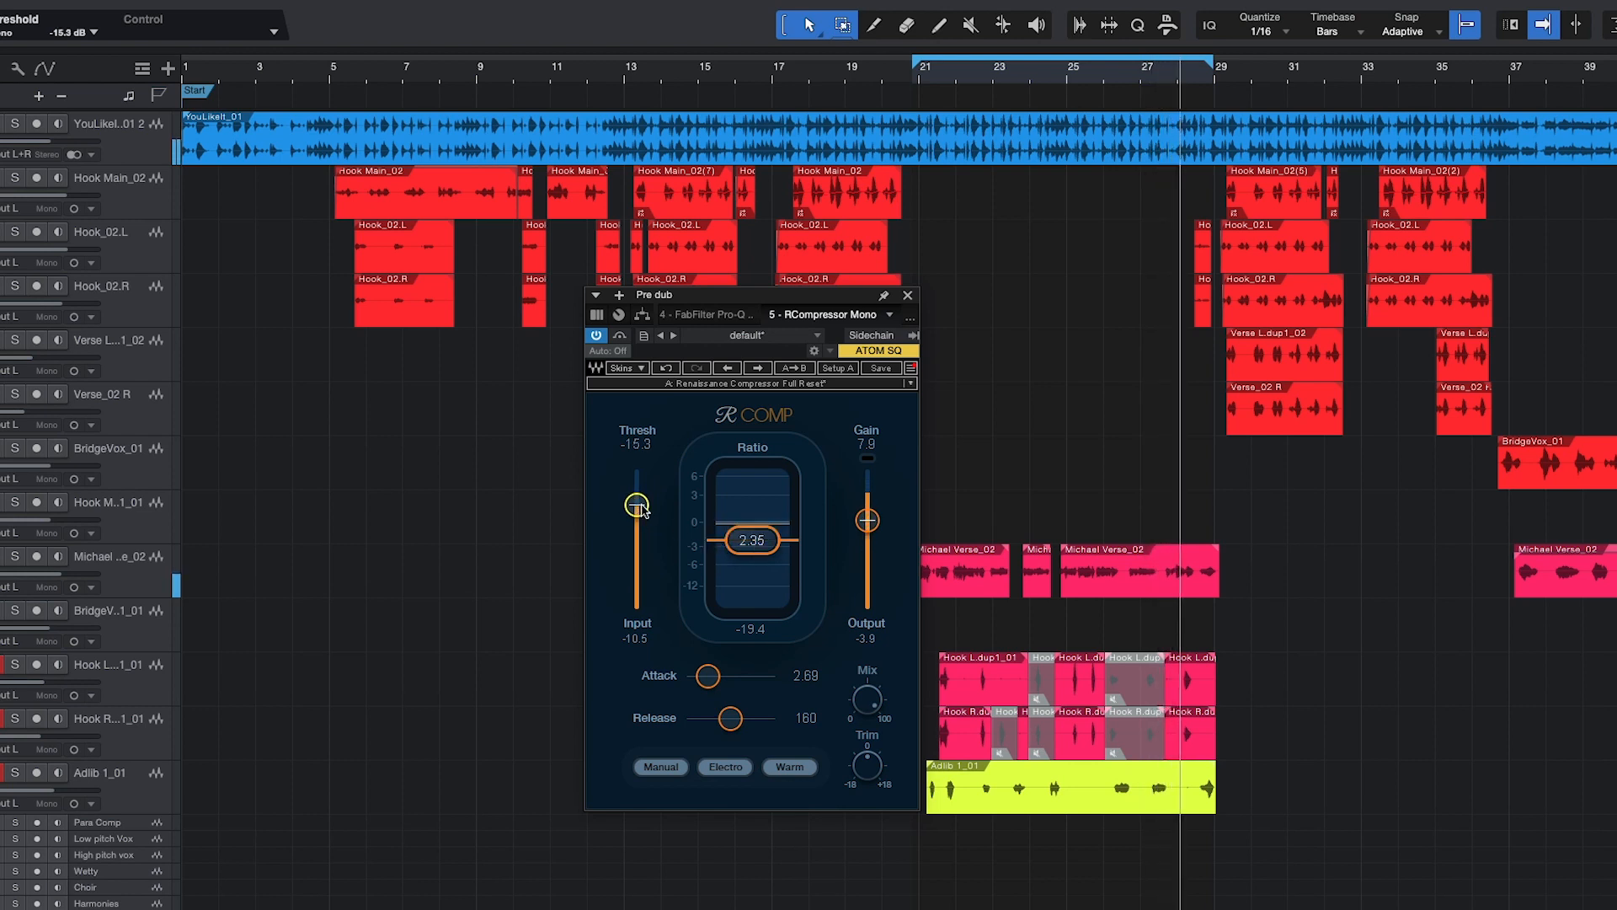
pyautogui.moveTo(745, 555); pyautogui.dragTo(755, 537)
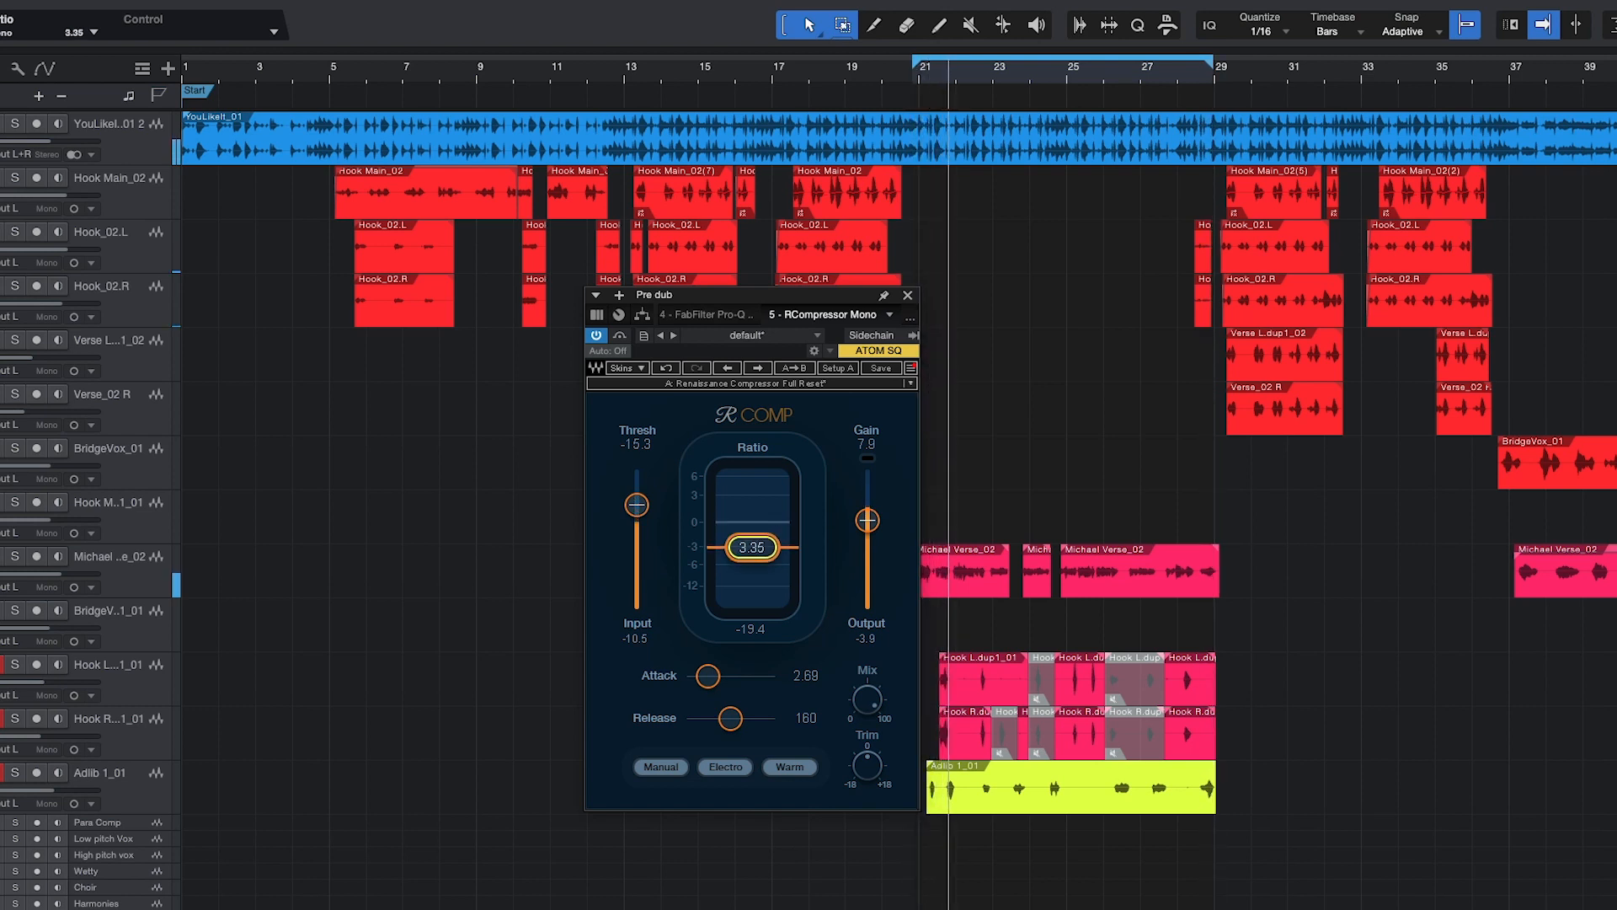
pyautogui.click(620, 337)
pyautogui.click(620, 337)
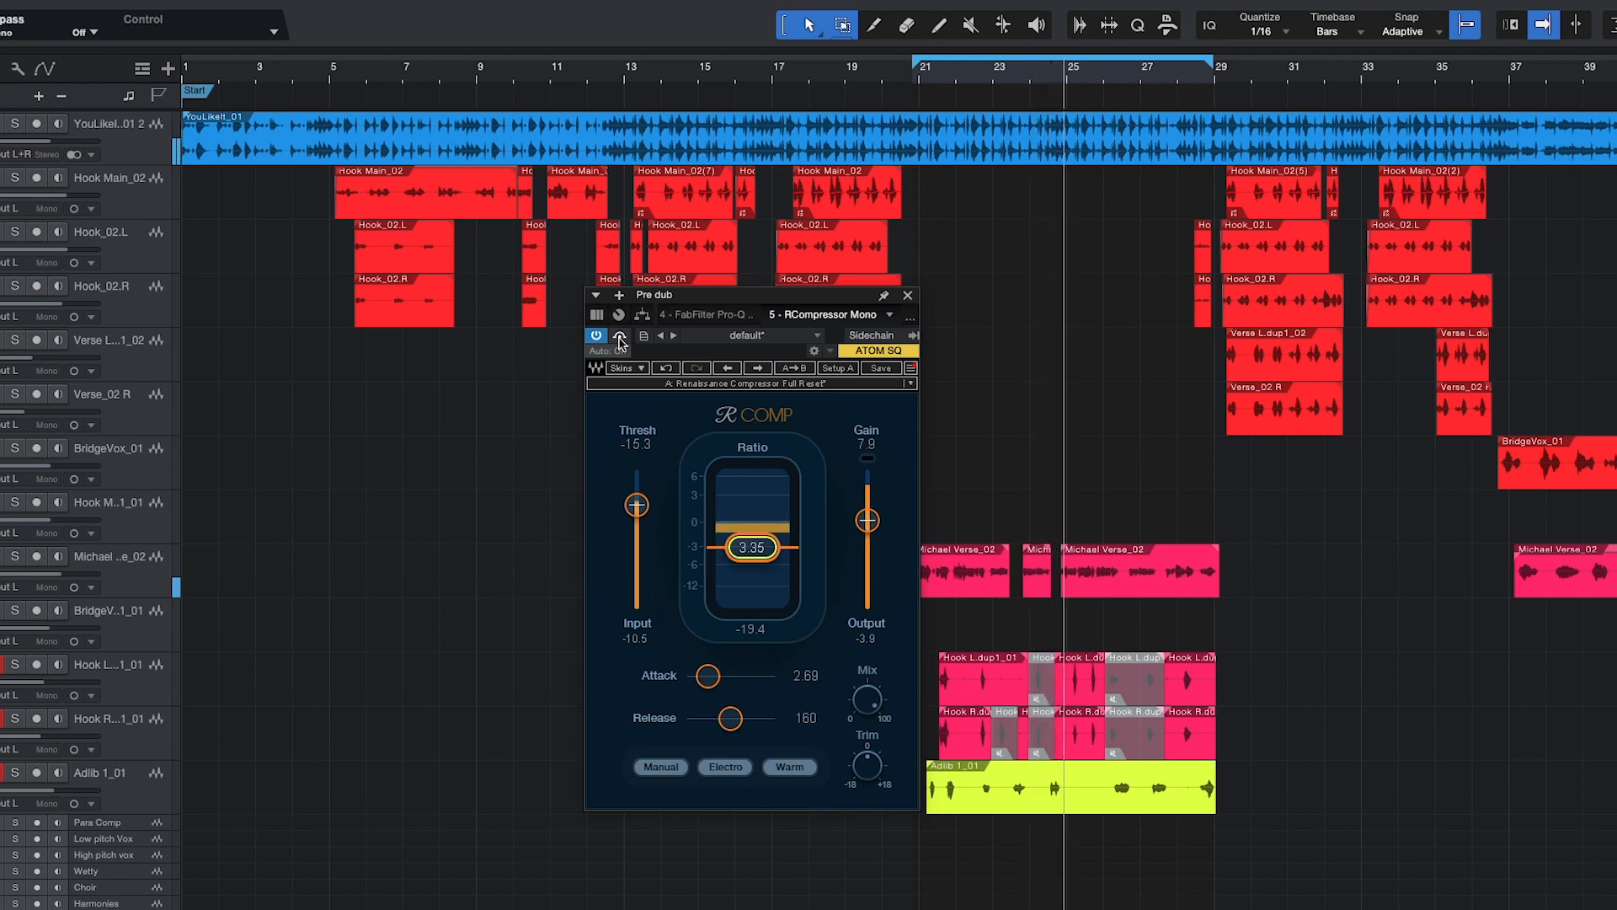
# Fine-tune the gain to 8.5 dB, the threshold to -14.9 dB and the ratio to 3.17, and compare against bypass.
pyautogui.moveTo(873, 519); pyautogui.dragTo(873, 518)
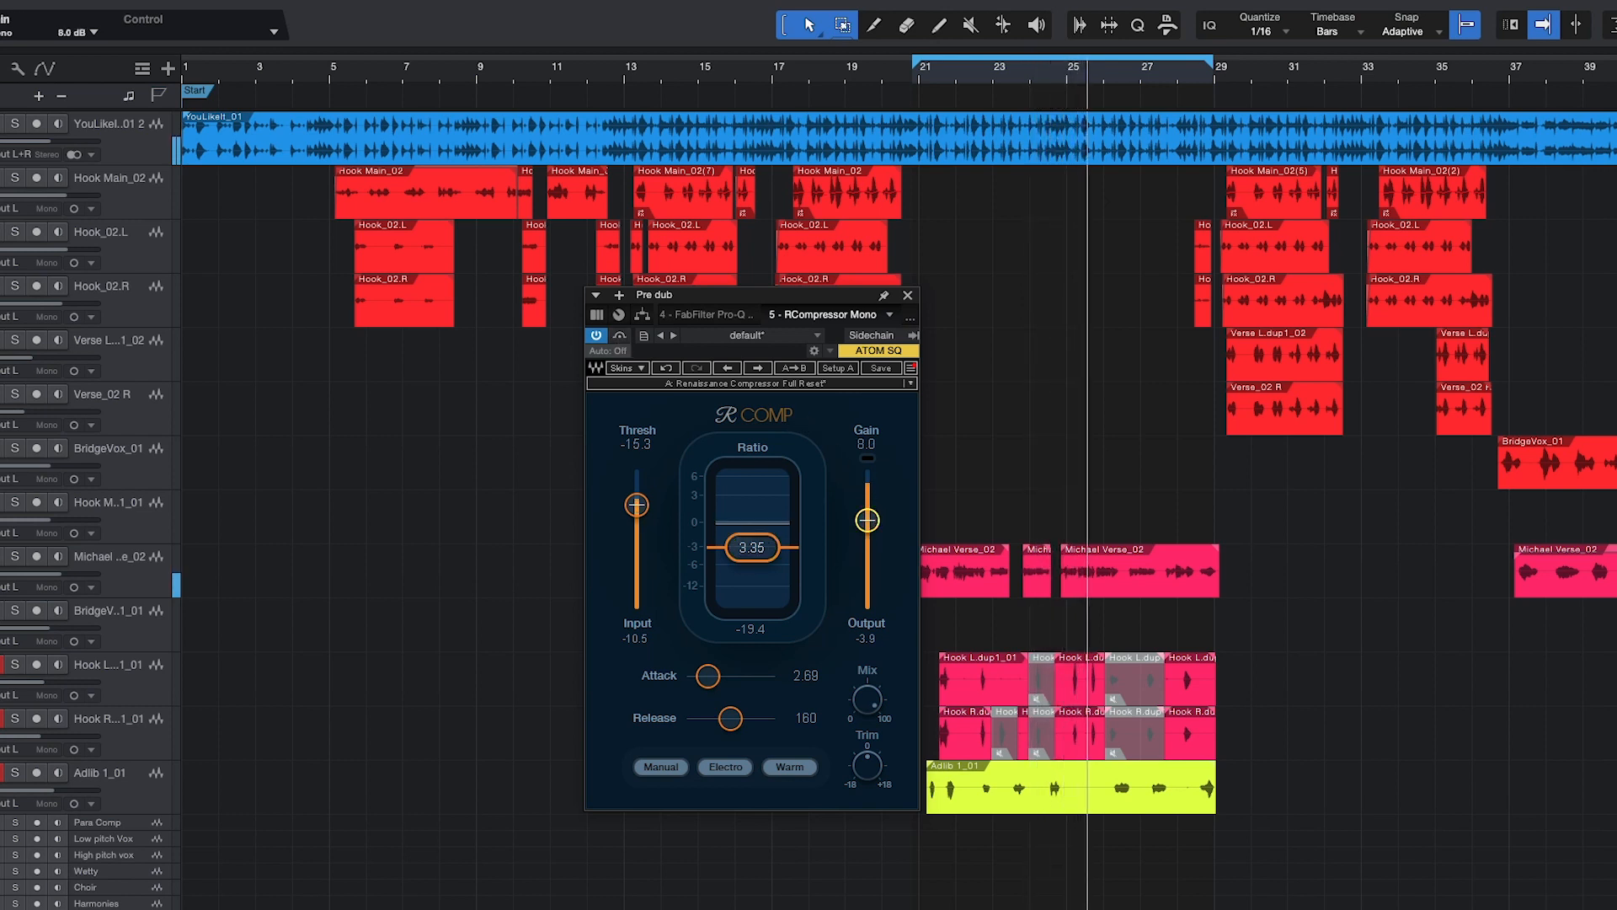
pyautogui.moveTo(647, 517); pyautogui.dragTo(646, 515)
pyautogui.moveTo(752, 546); pyautogui.dragTo(749, 549)
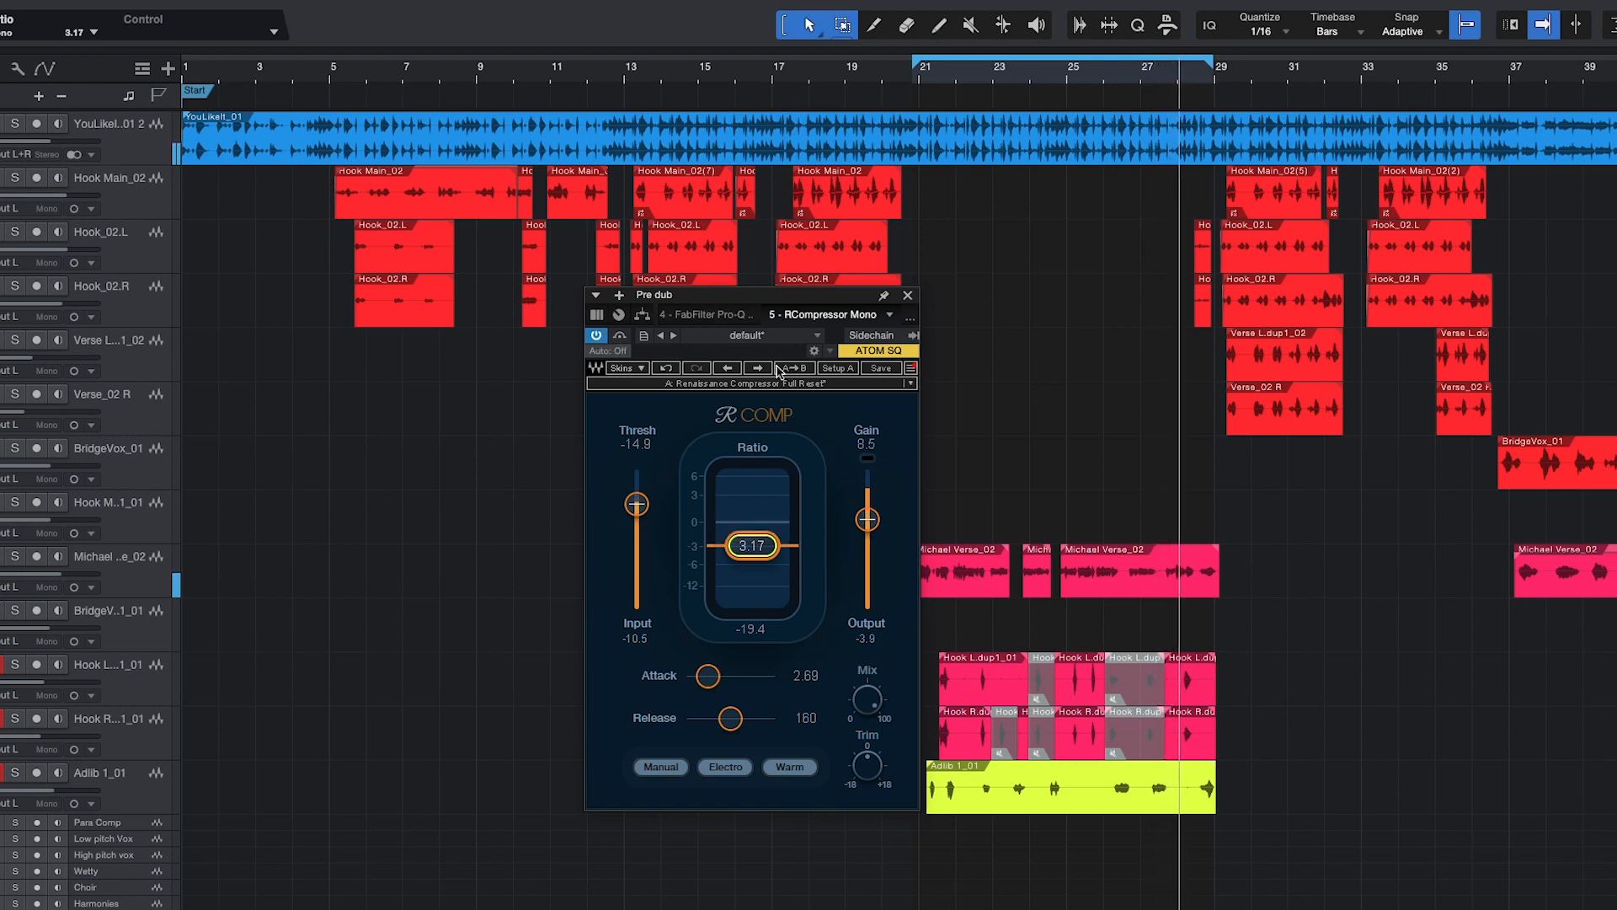
pyautogui.click(620, 337)
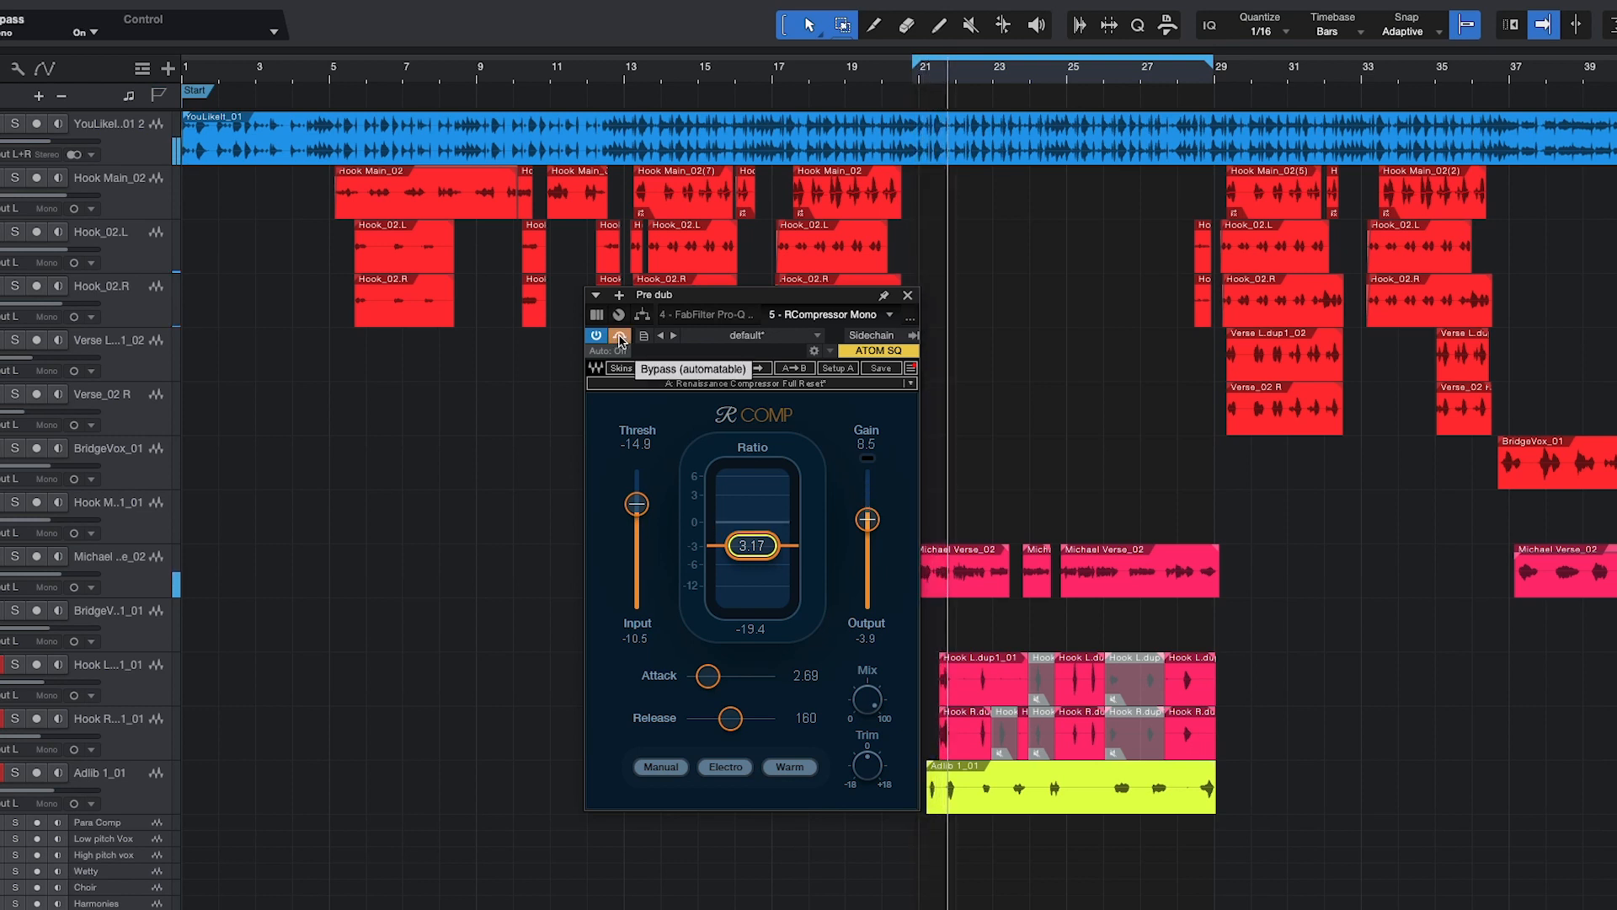
pyautogui.click(620, 338)
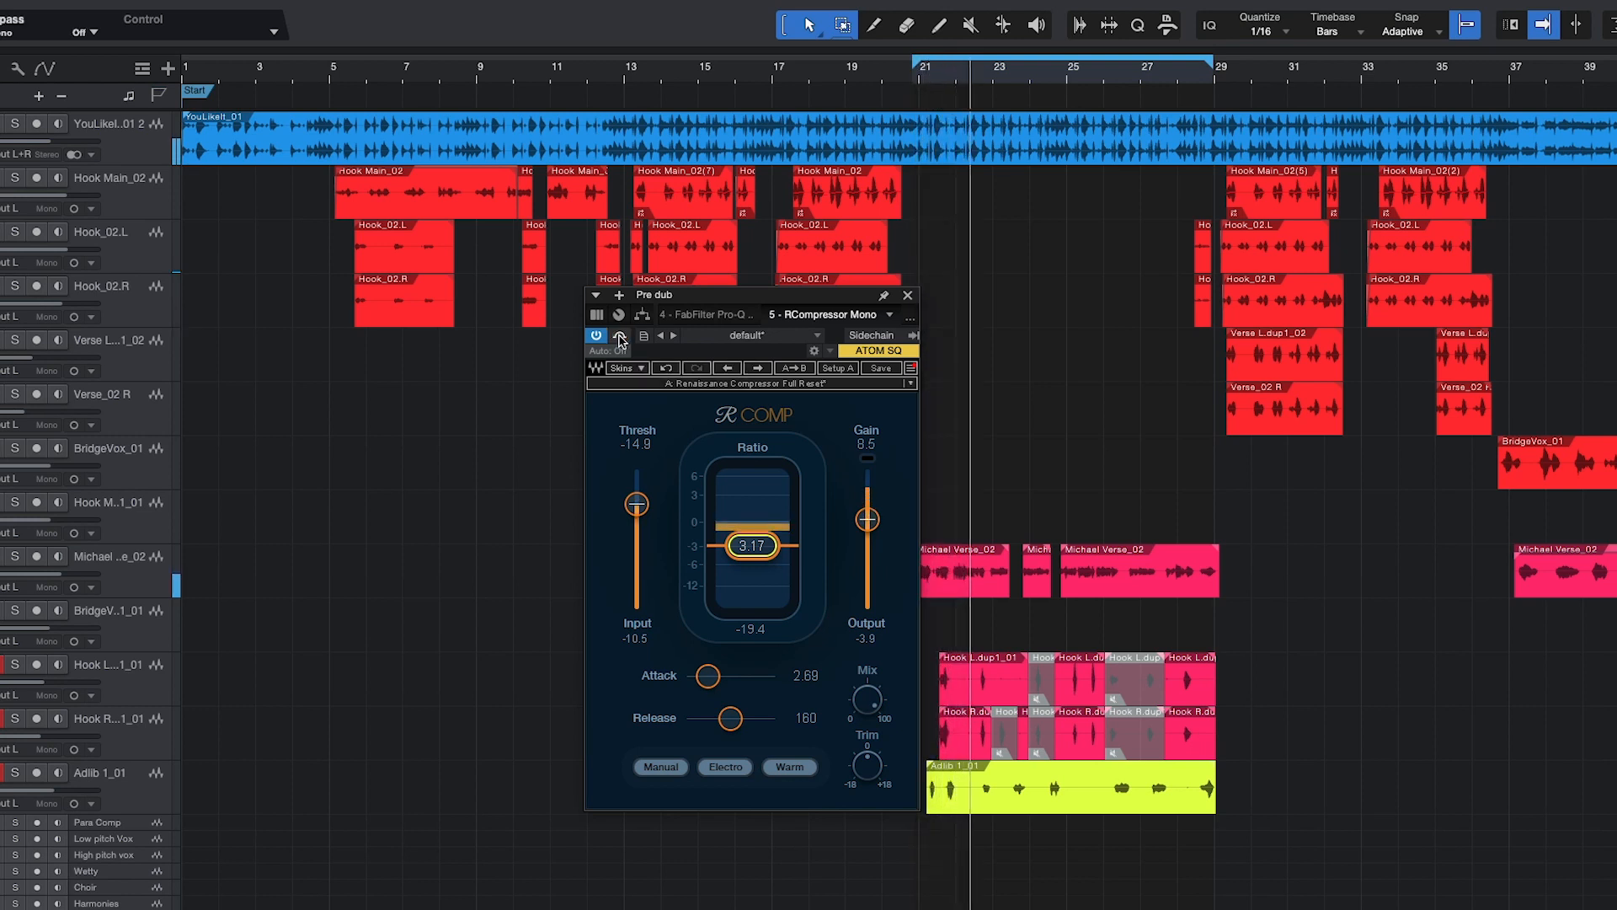
# Refine the compressor to a gain of 10.8 dB, ratio of 2.90, attack of 2.38 ms and release of 31.5 ms, with bypass off.
pyautogui.moveTo(867, 519); pyautogui.dragTo(871, 521)
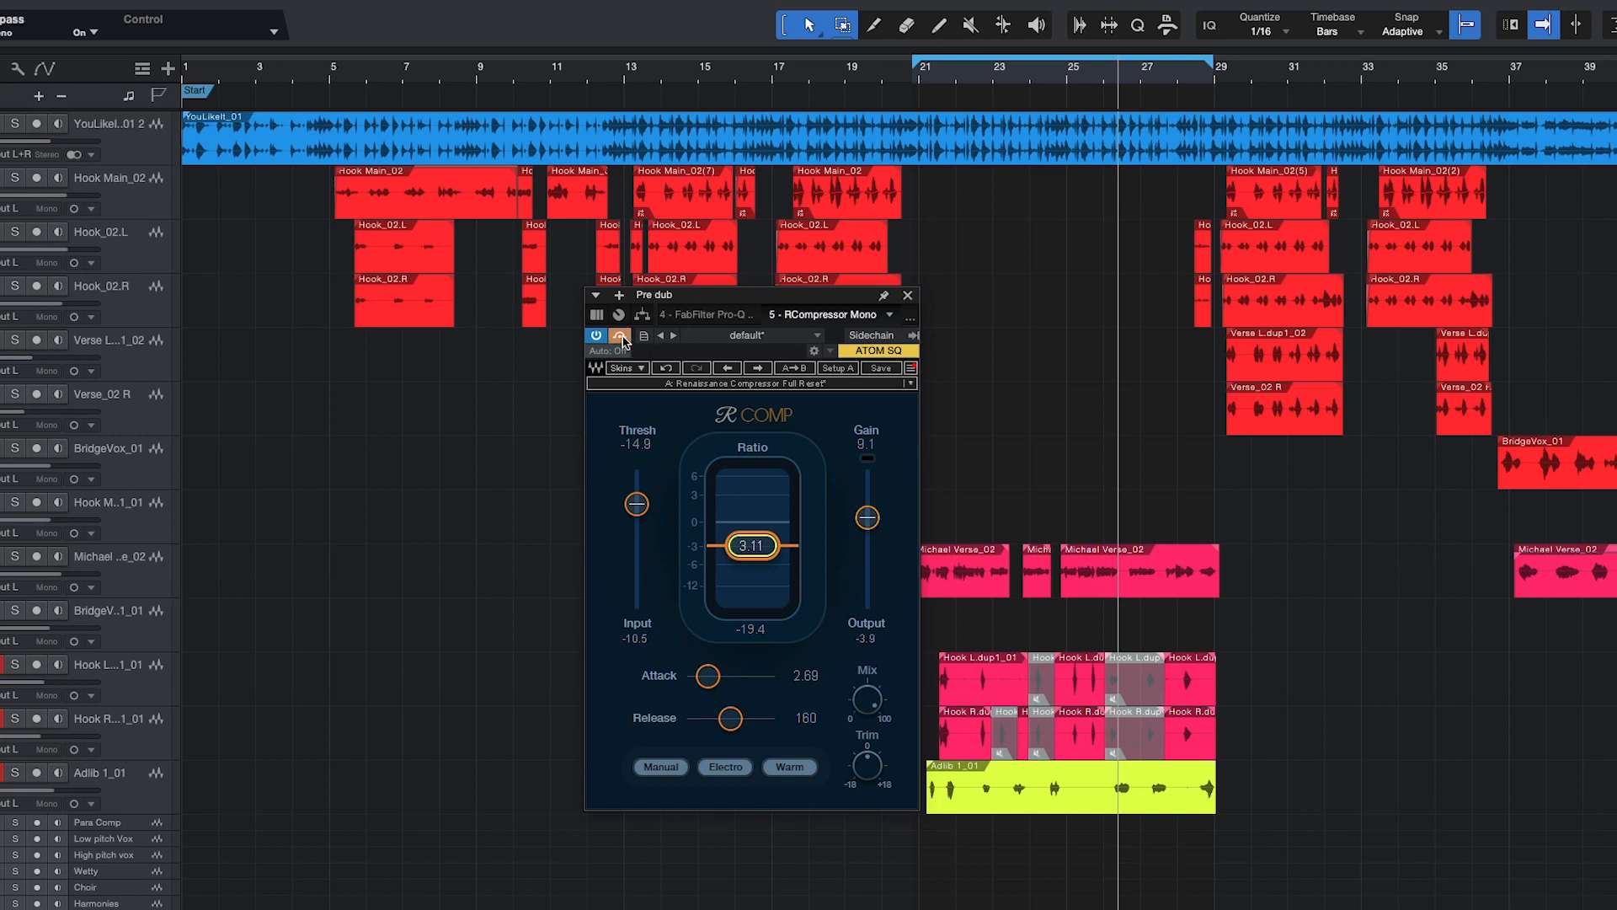
pyautogui.press('KP_Subtract')
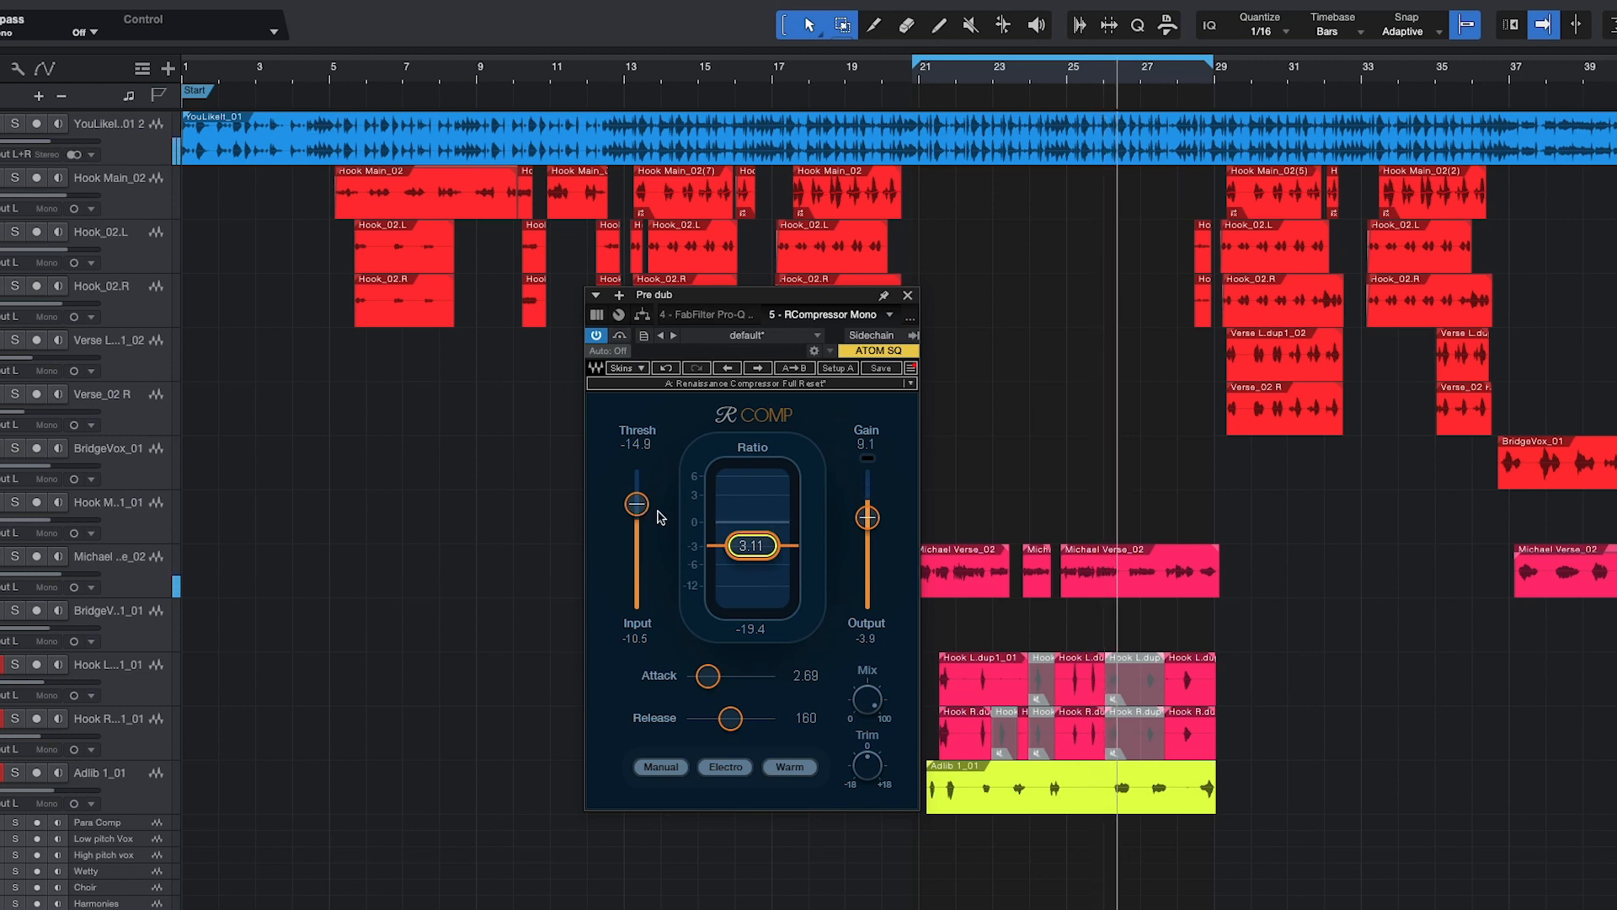
pyautogui.moveTo(867, 518); pyautogui.dragTo(868, 515)
pyautogui.scroll(6, 878, 540)
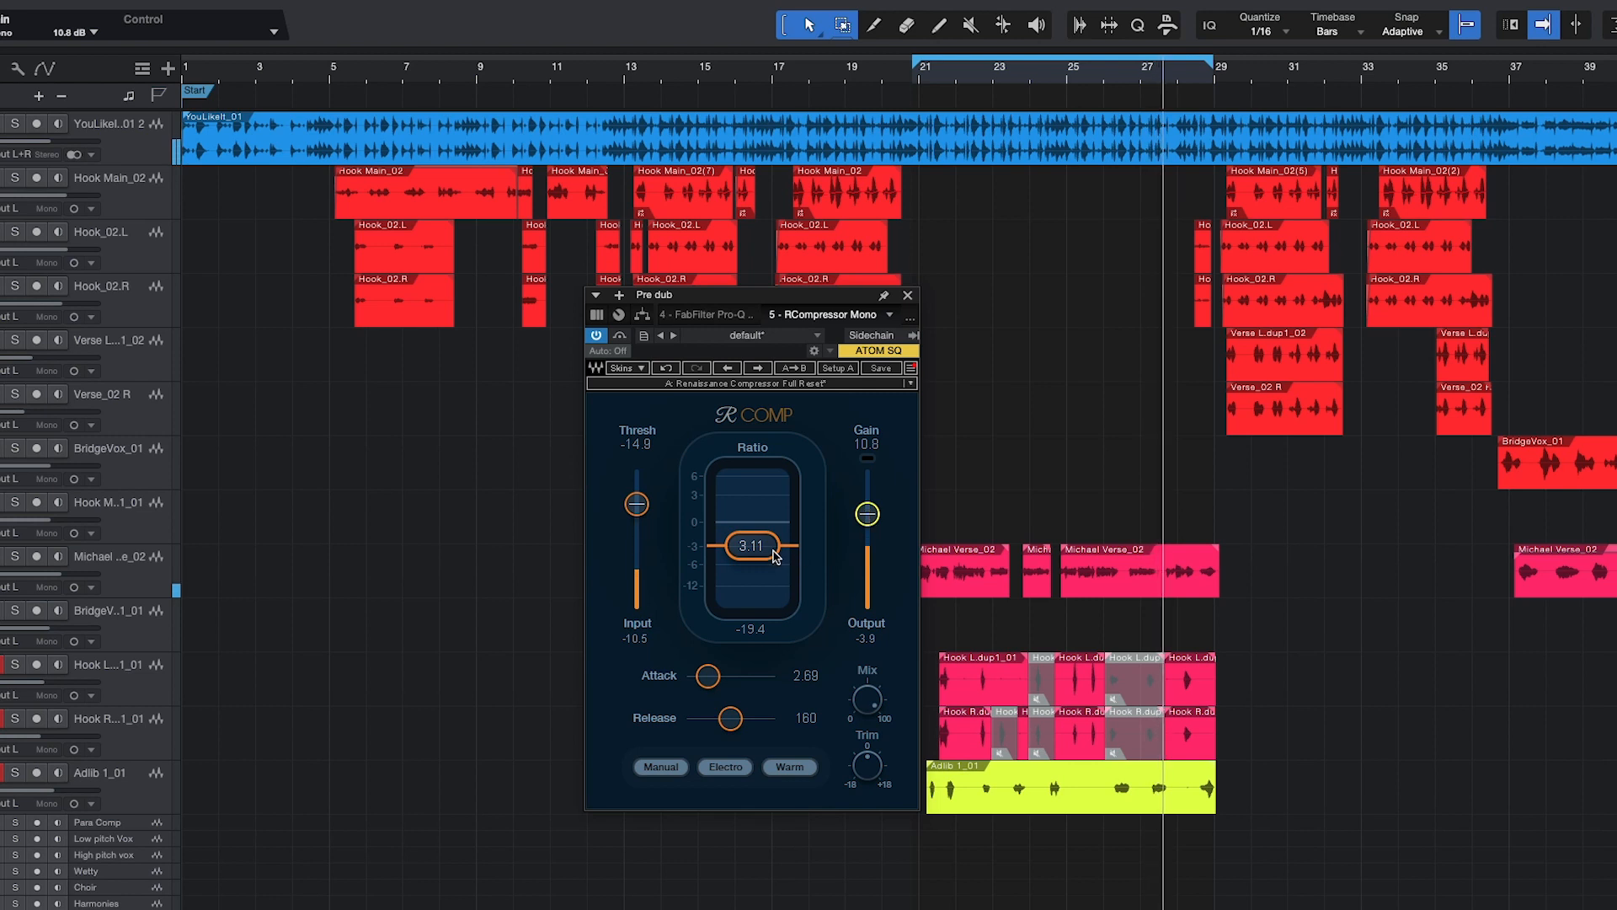
pyautogui.scroll(-2, 775, 556)
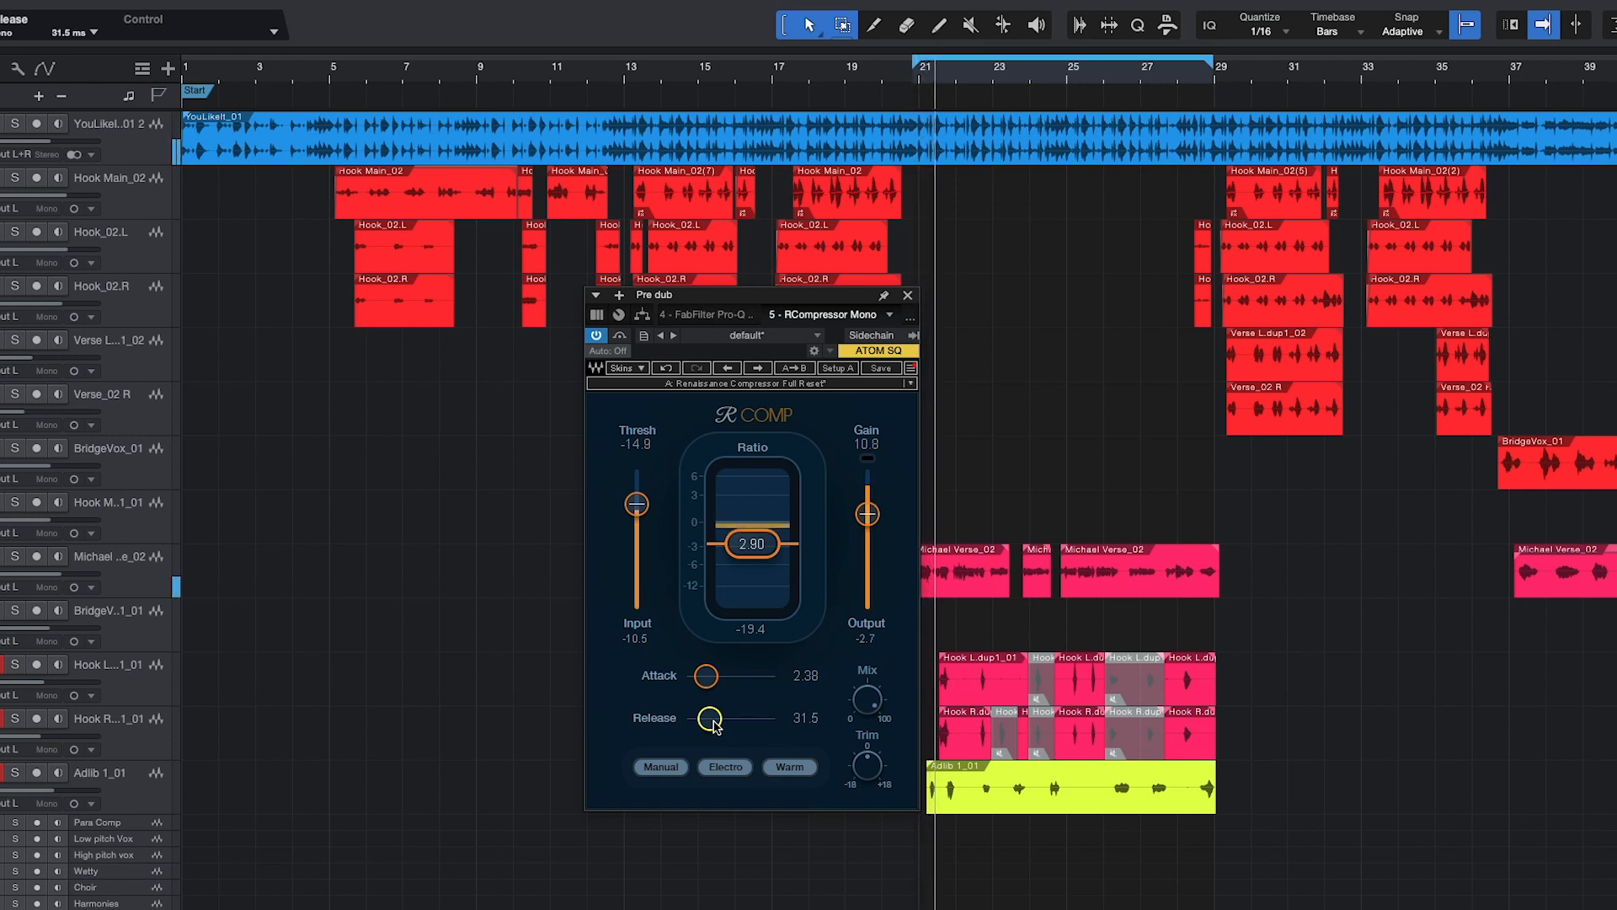
# Lower the compressor gain to 7.3 dB and compare the vocal with bypass on and off.
pyautogui.moveTo(867, 513); pyautogui.dragTo(873, 519)
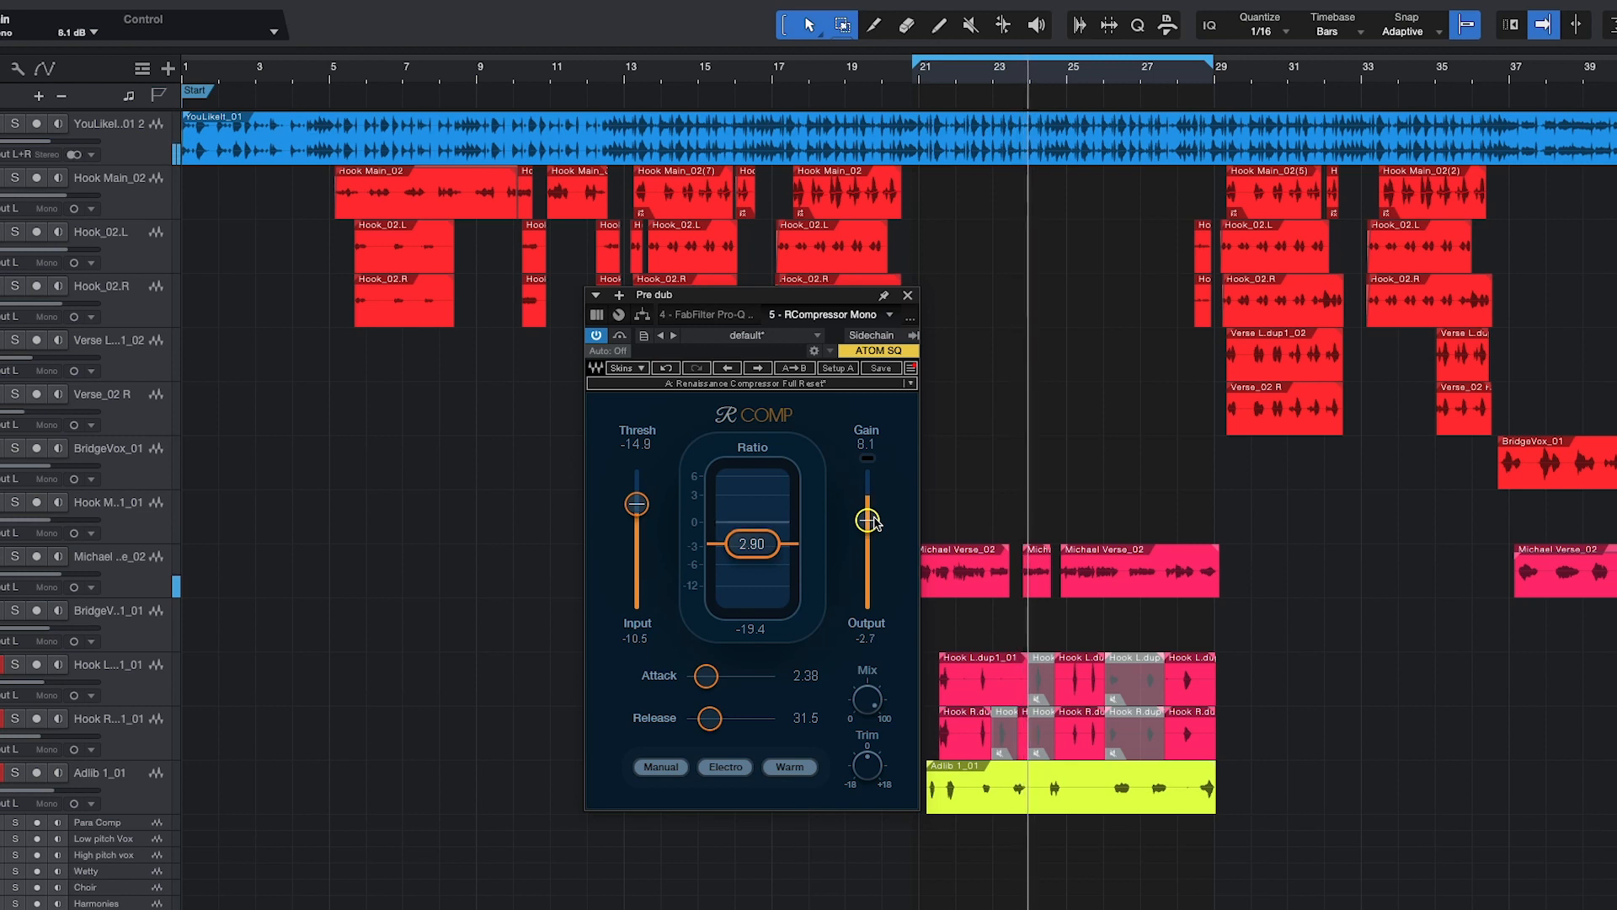
pyautogui.moveTo(874, 519); pyautogui.dragTo(874, 524)
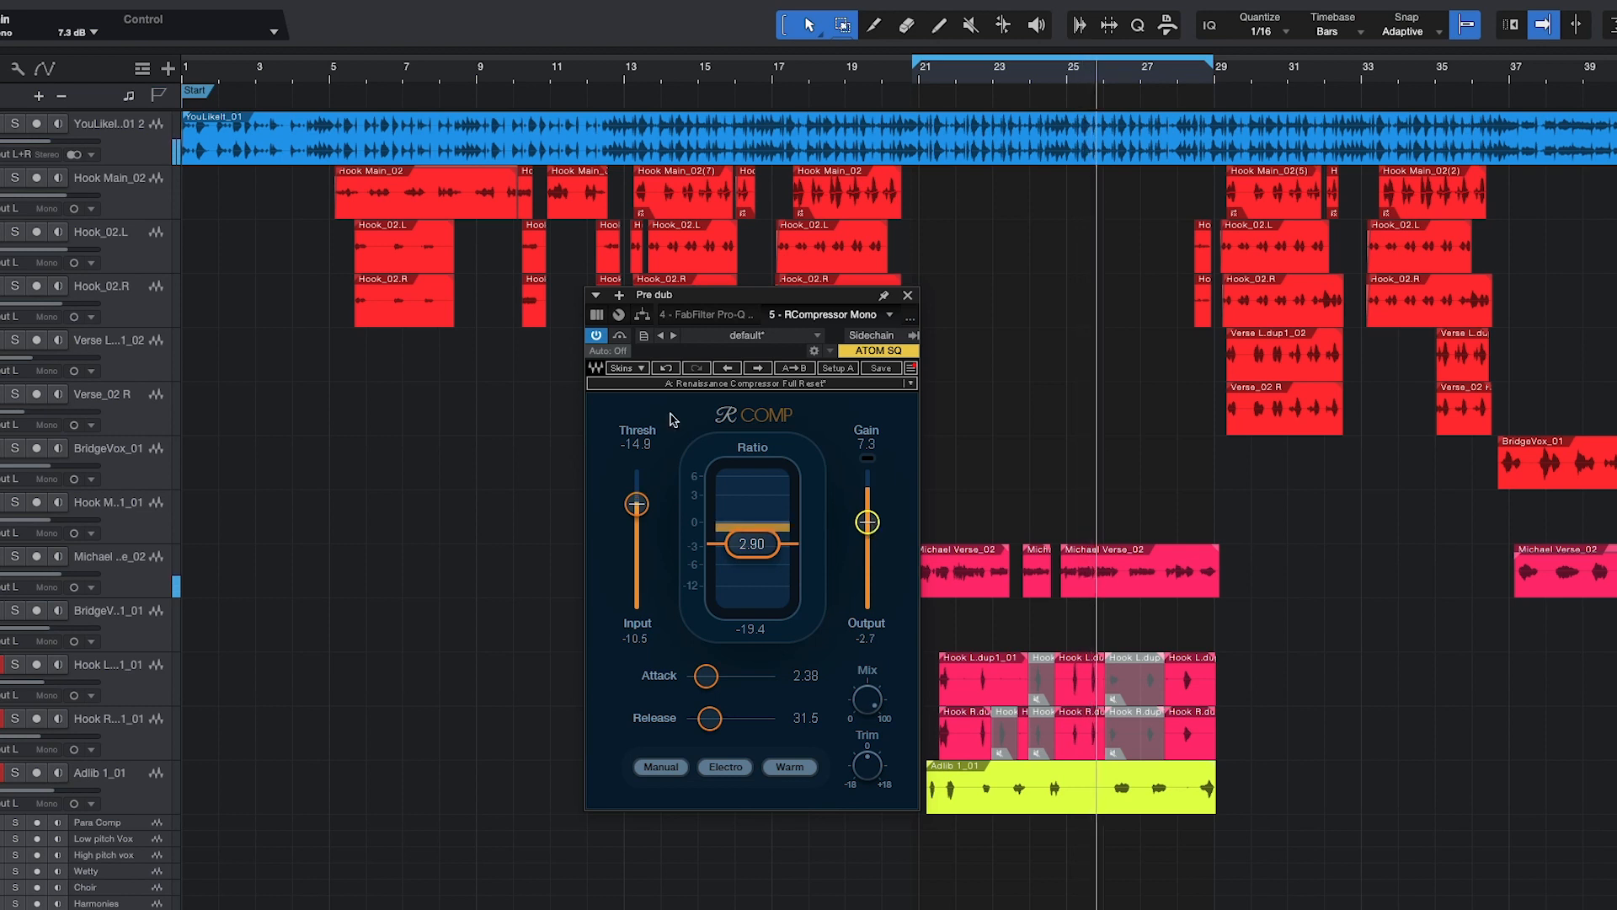
pyautogui.click(623, 338)
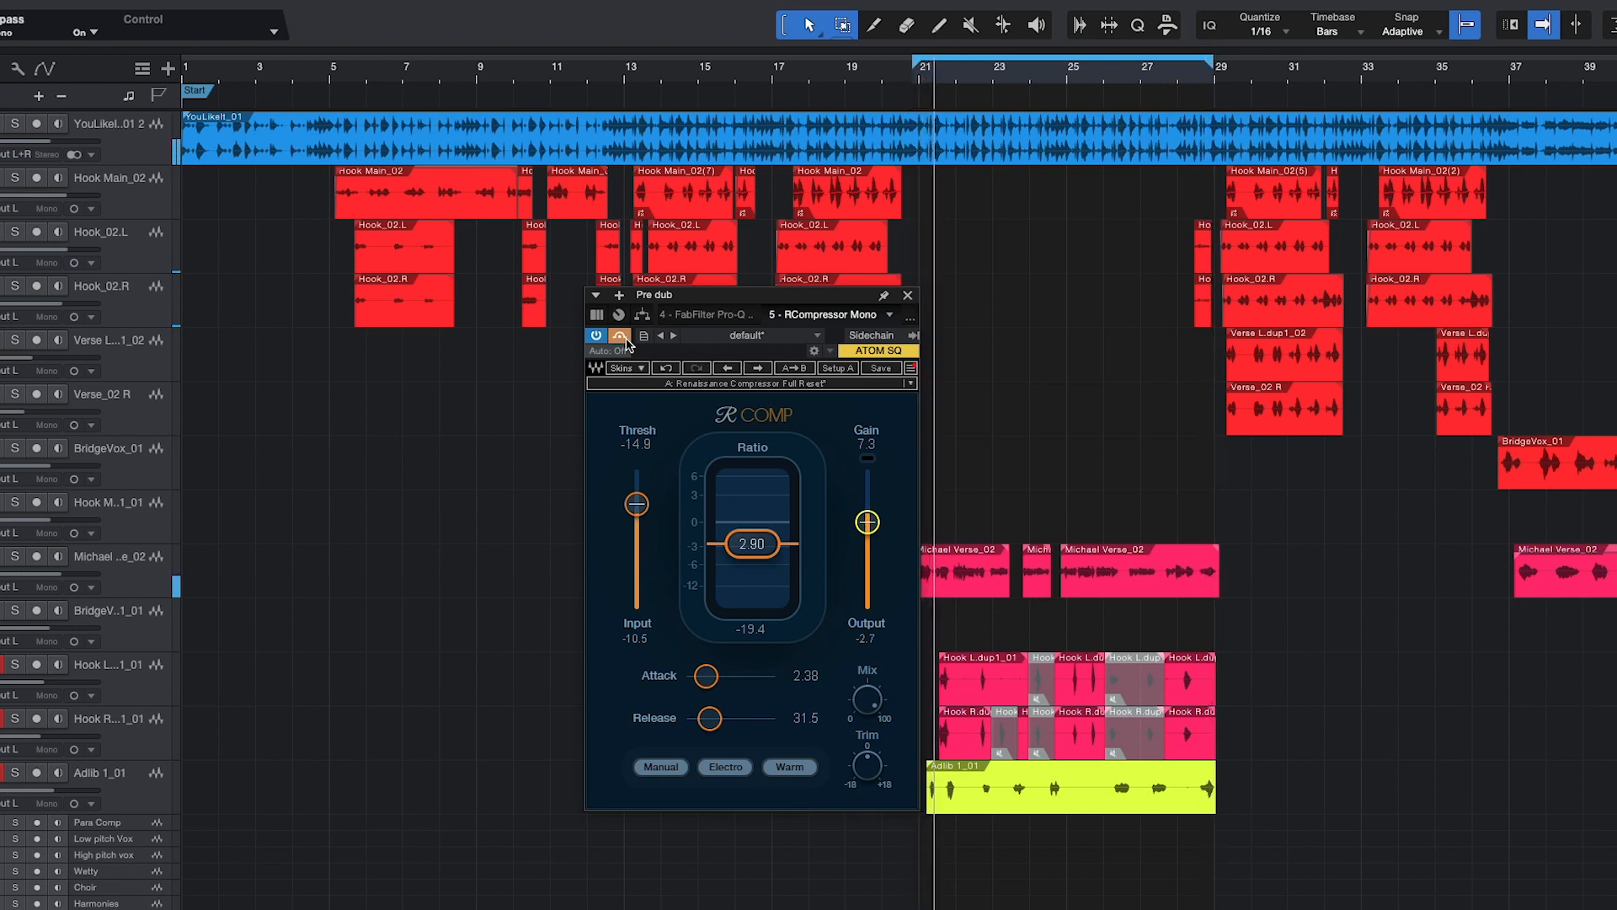
pyautogui.click(624, 337)
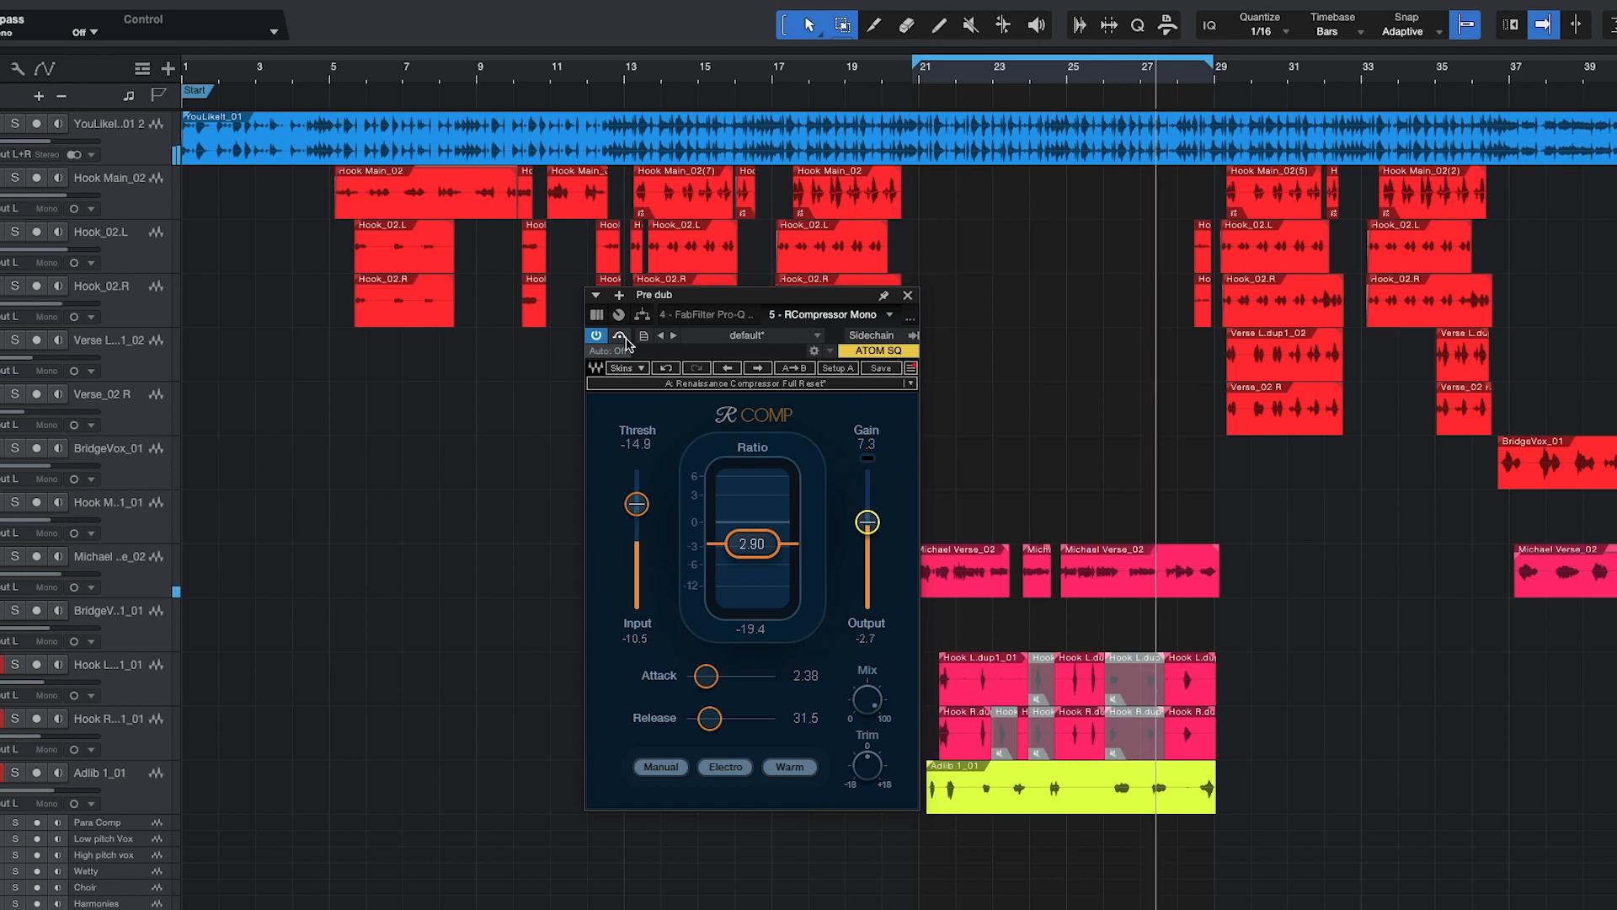
# Bypass the compressor and replay the looped section from bar 21 to listen to the uncompressed vocal.
pyautogui.click(620, 337)
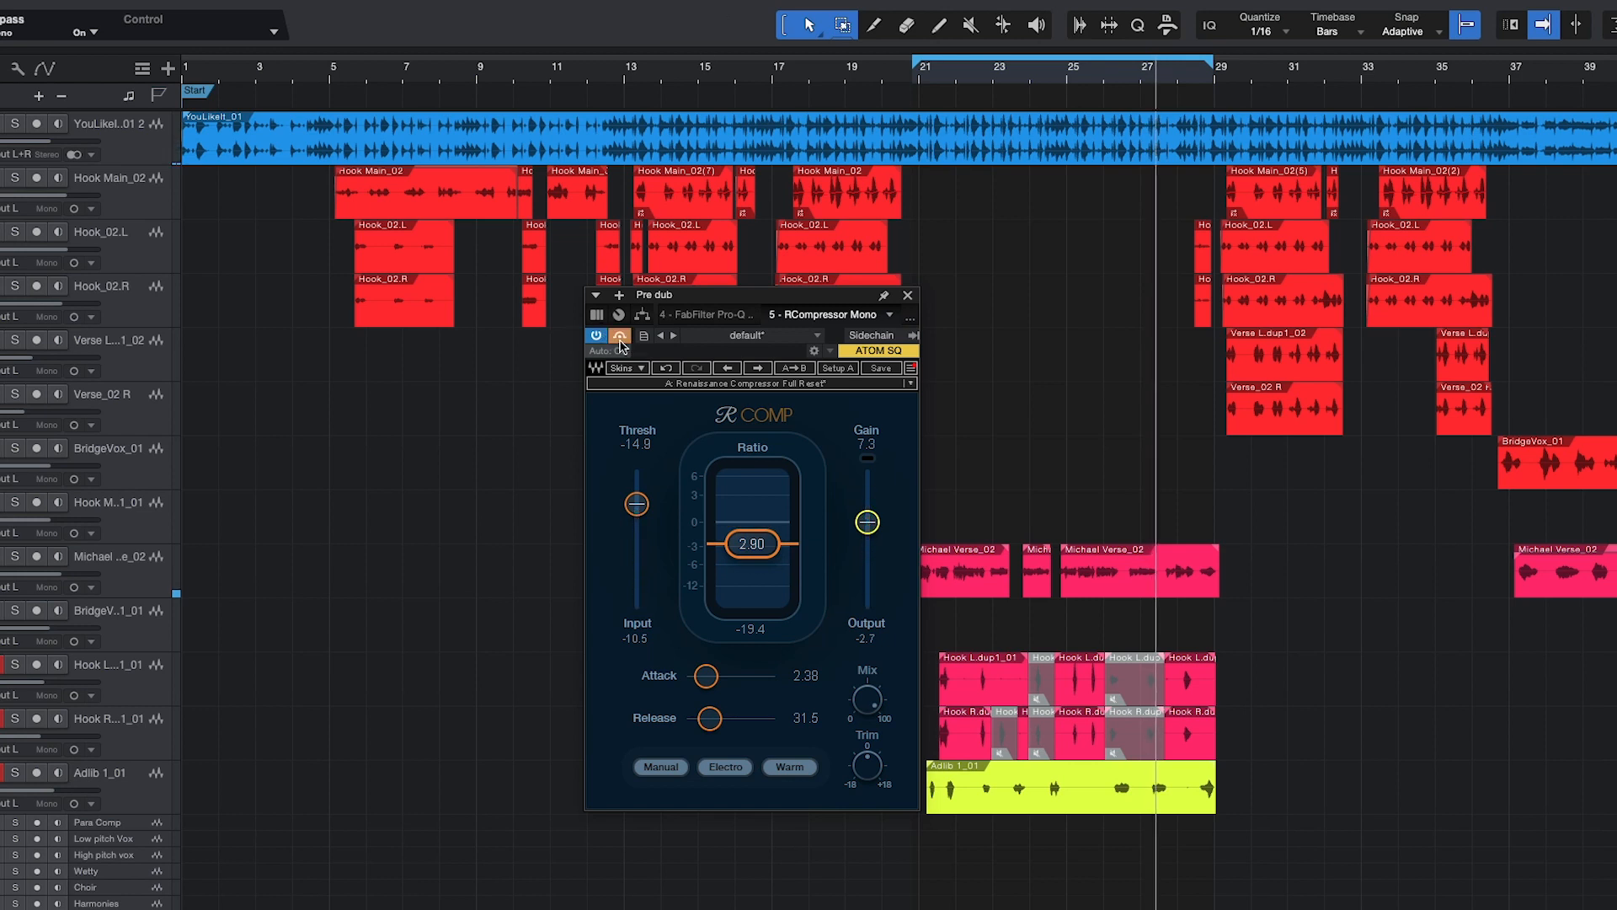
pyautogui.press('KP_Subtract')
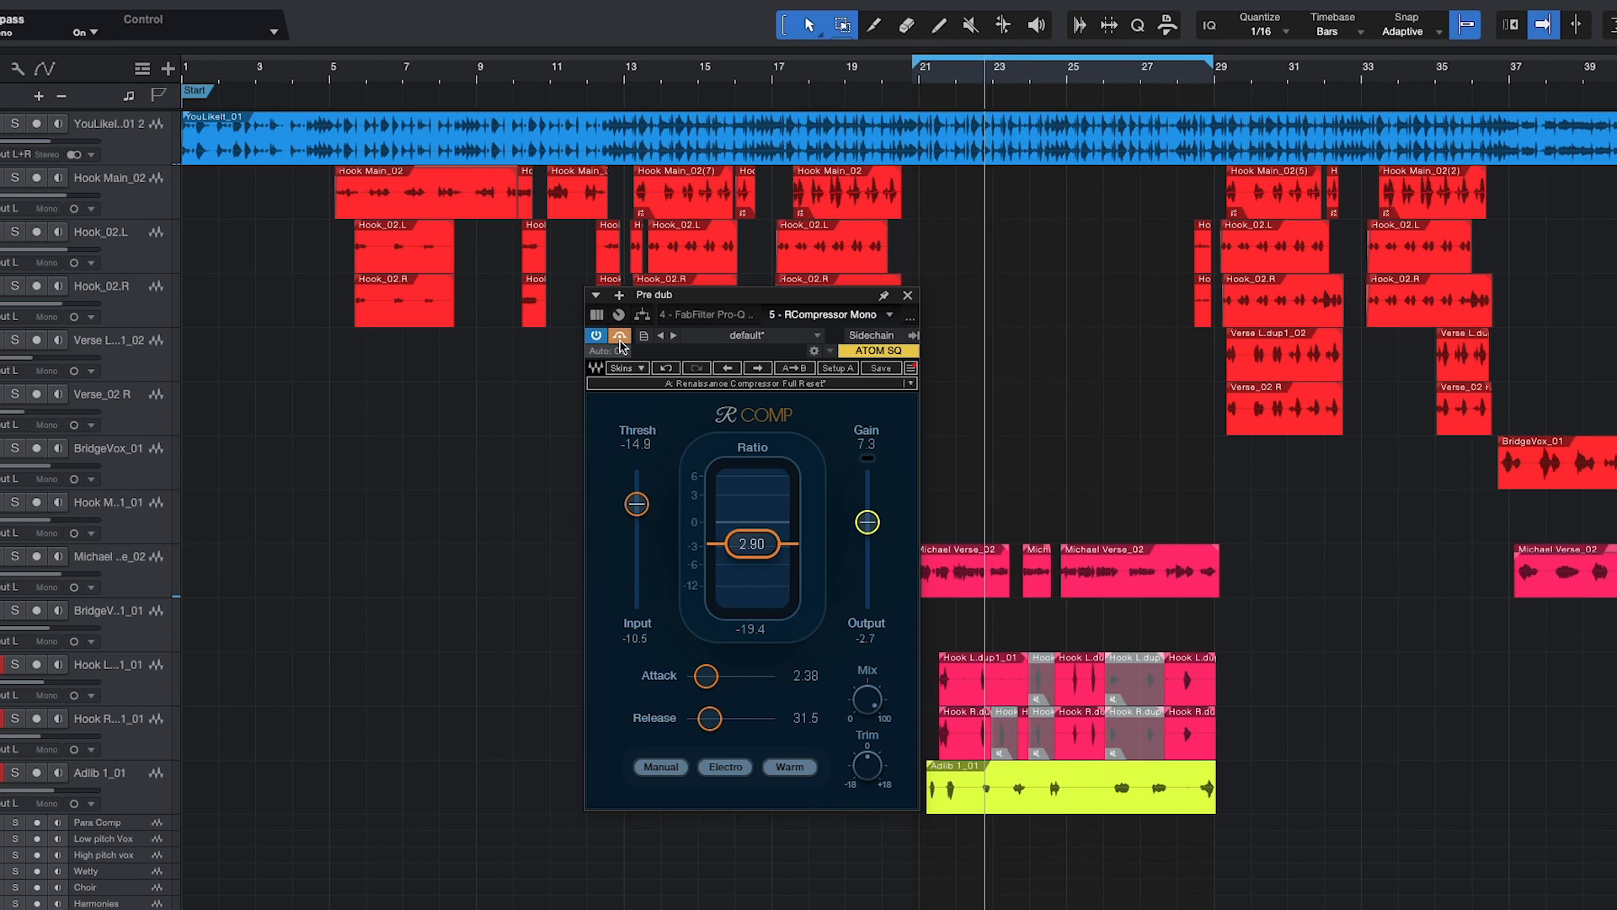
pyautogui.press('space')
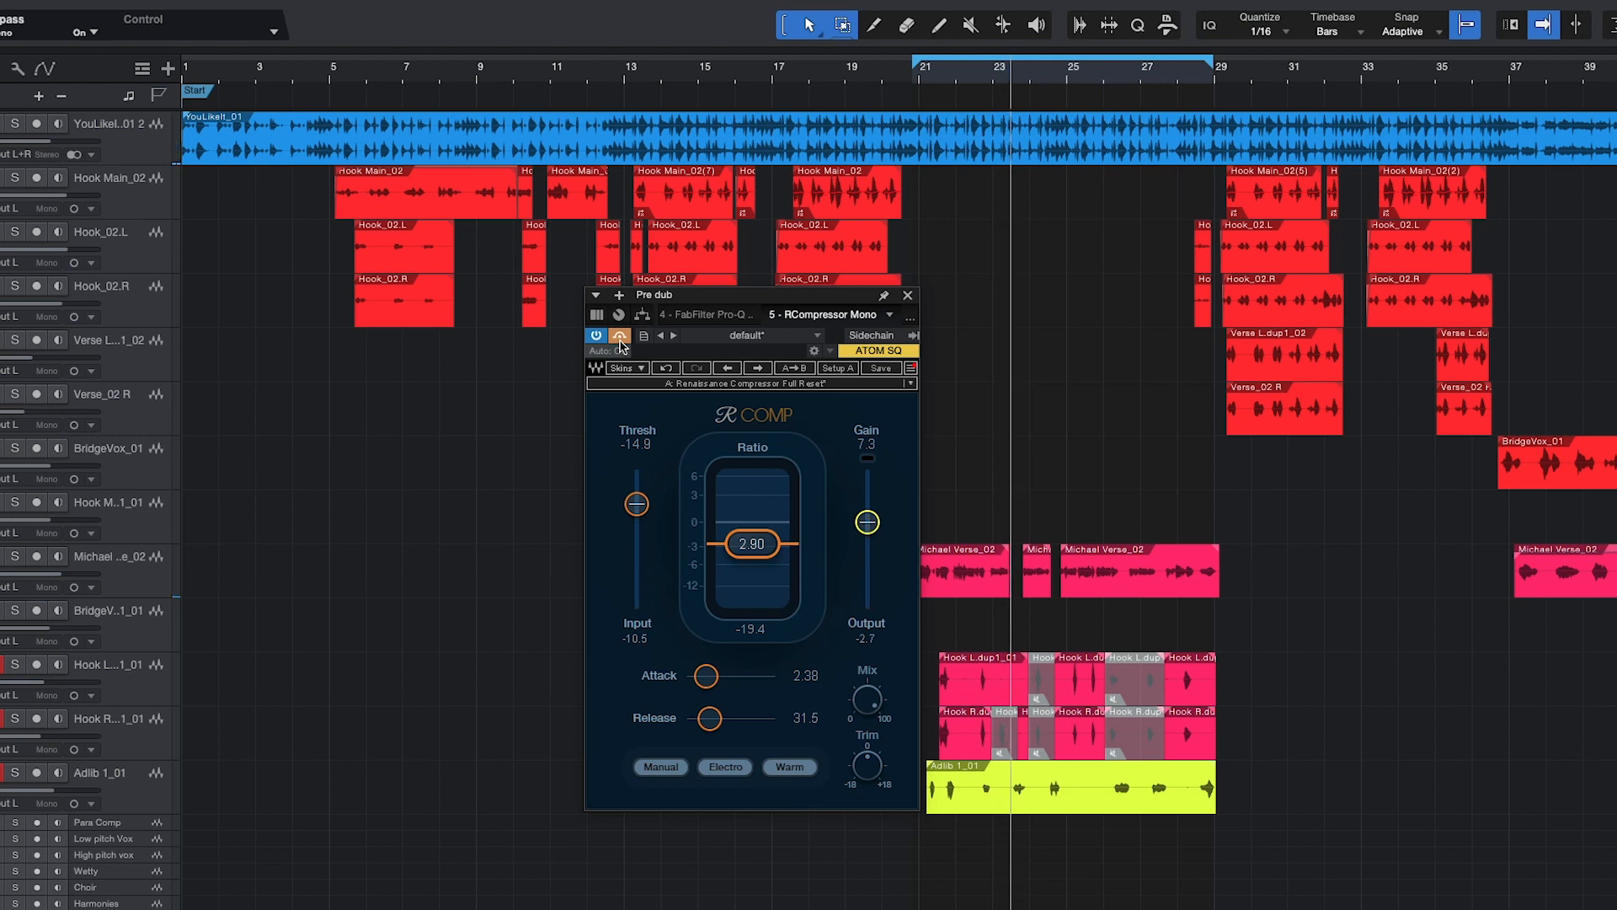
pyautogui.press('space')
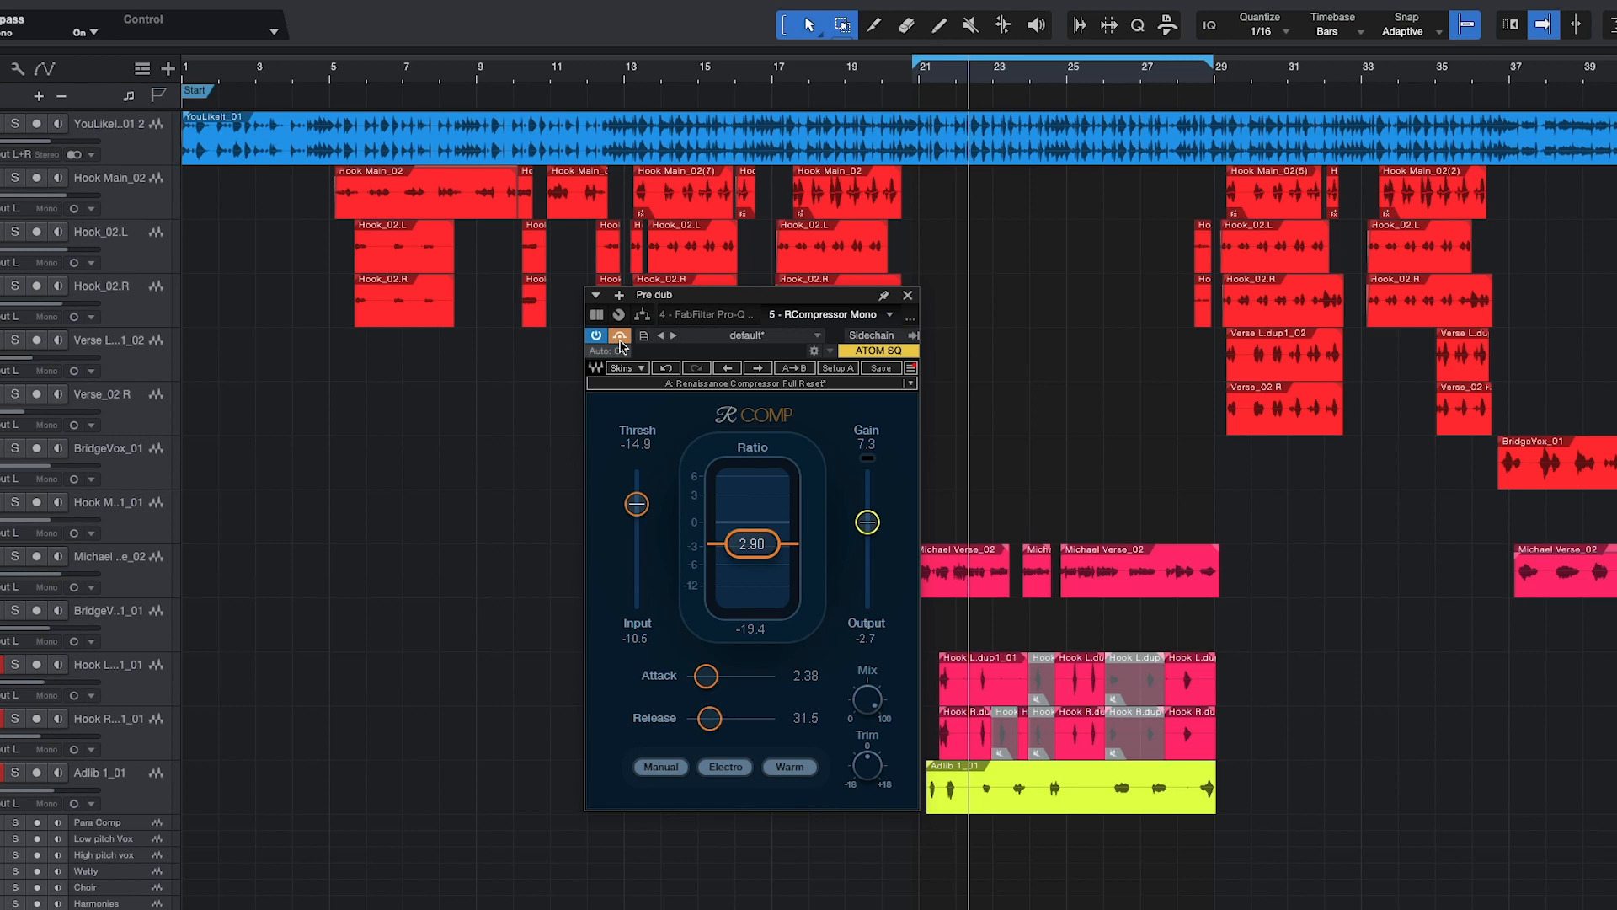
pyautogui.press('space')
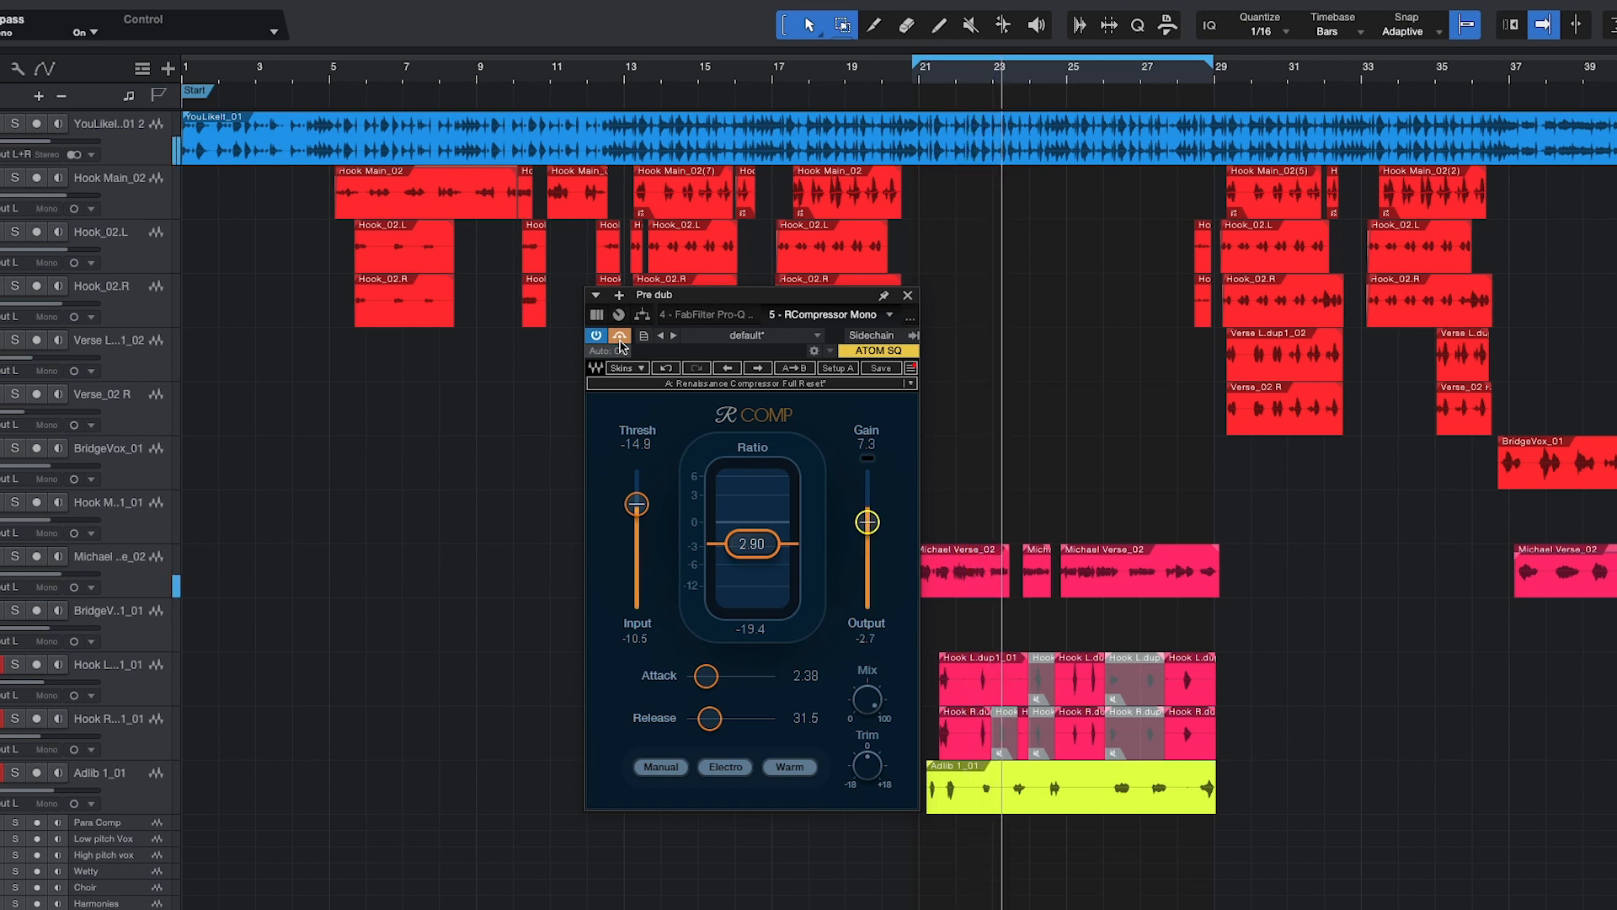
pyautogui.press('space')
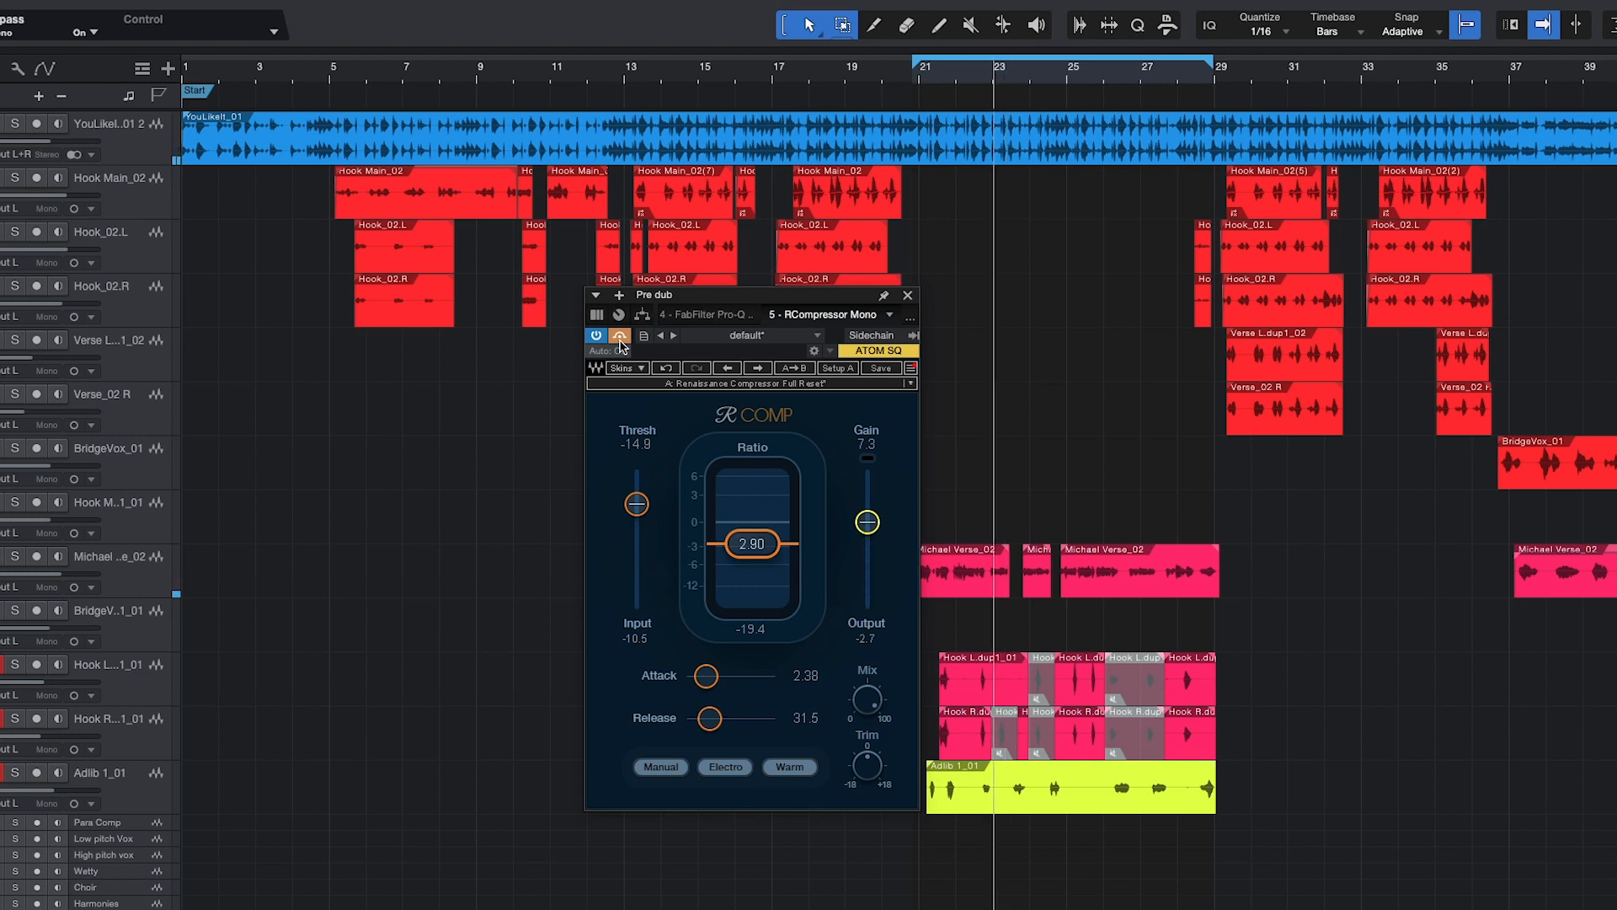
# Re-enable the compressor, replay the looped section, and repeat the bypass comparison, finishing with bypass off.
pyautogui.click(617, 337)
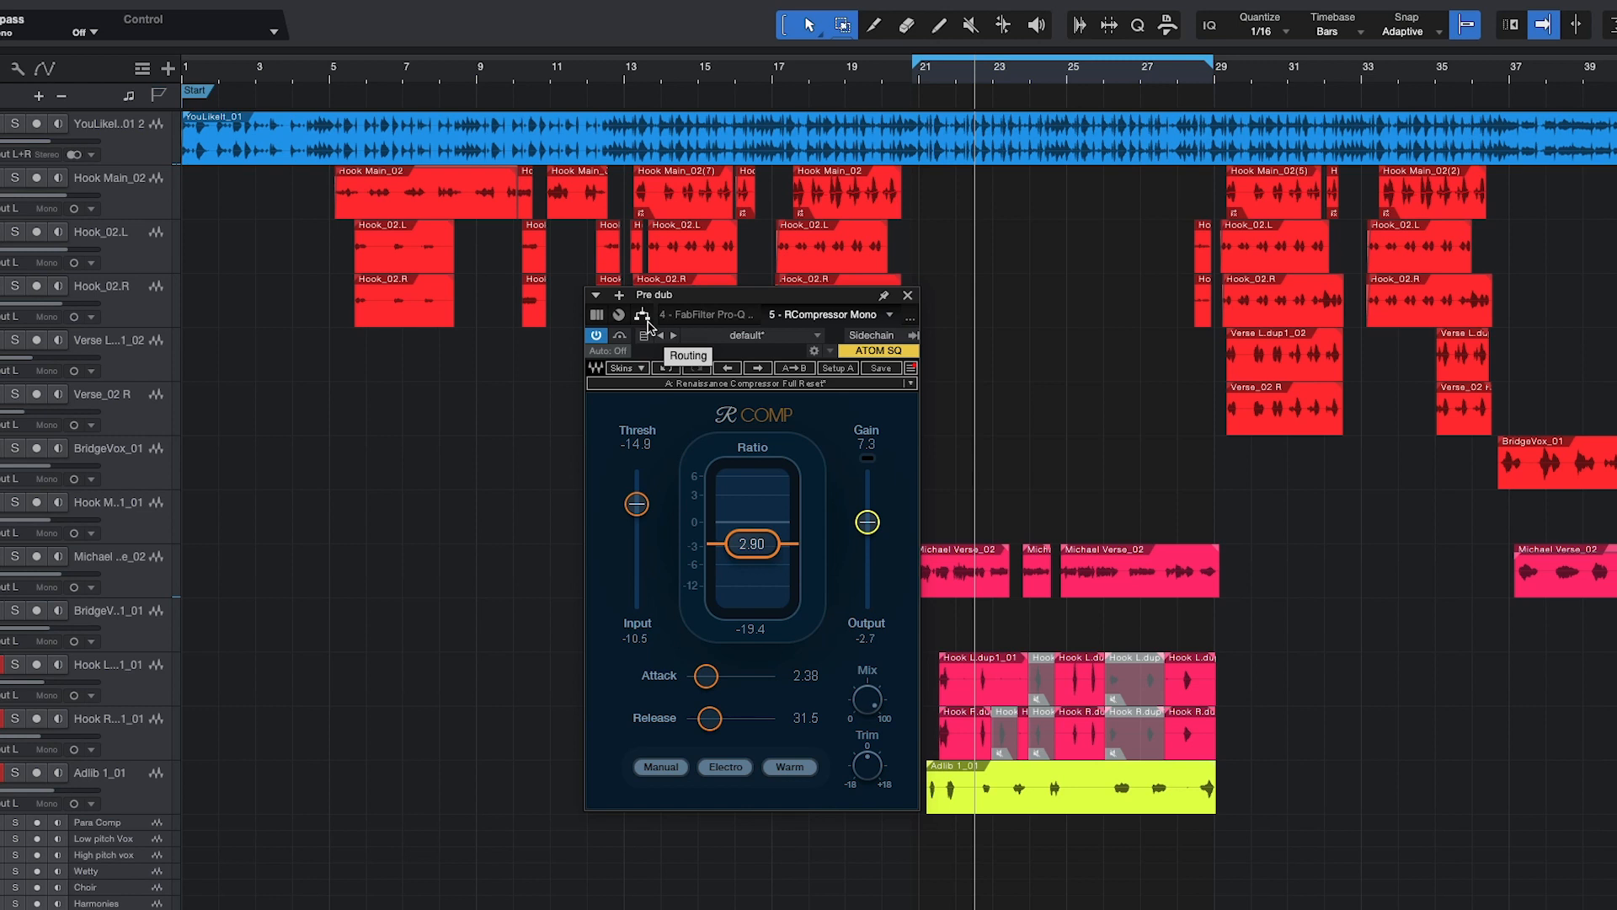
pyautogui.press('space')
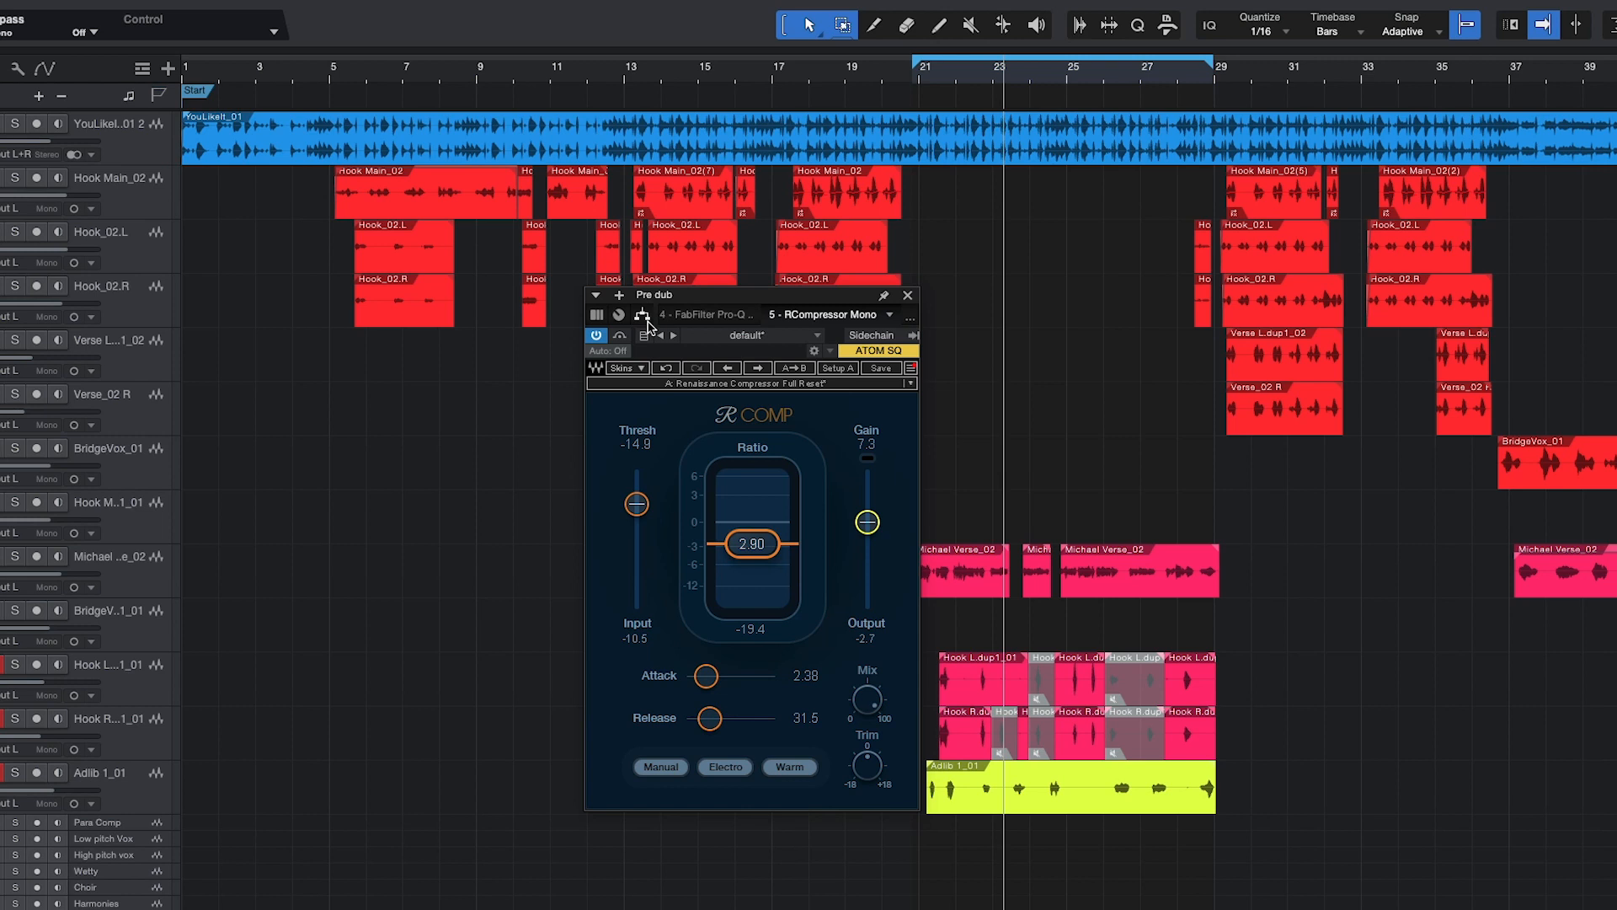
pyautogui.press('KP_Subtract')
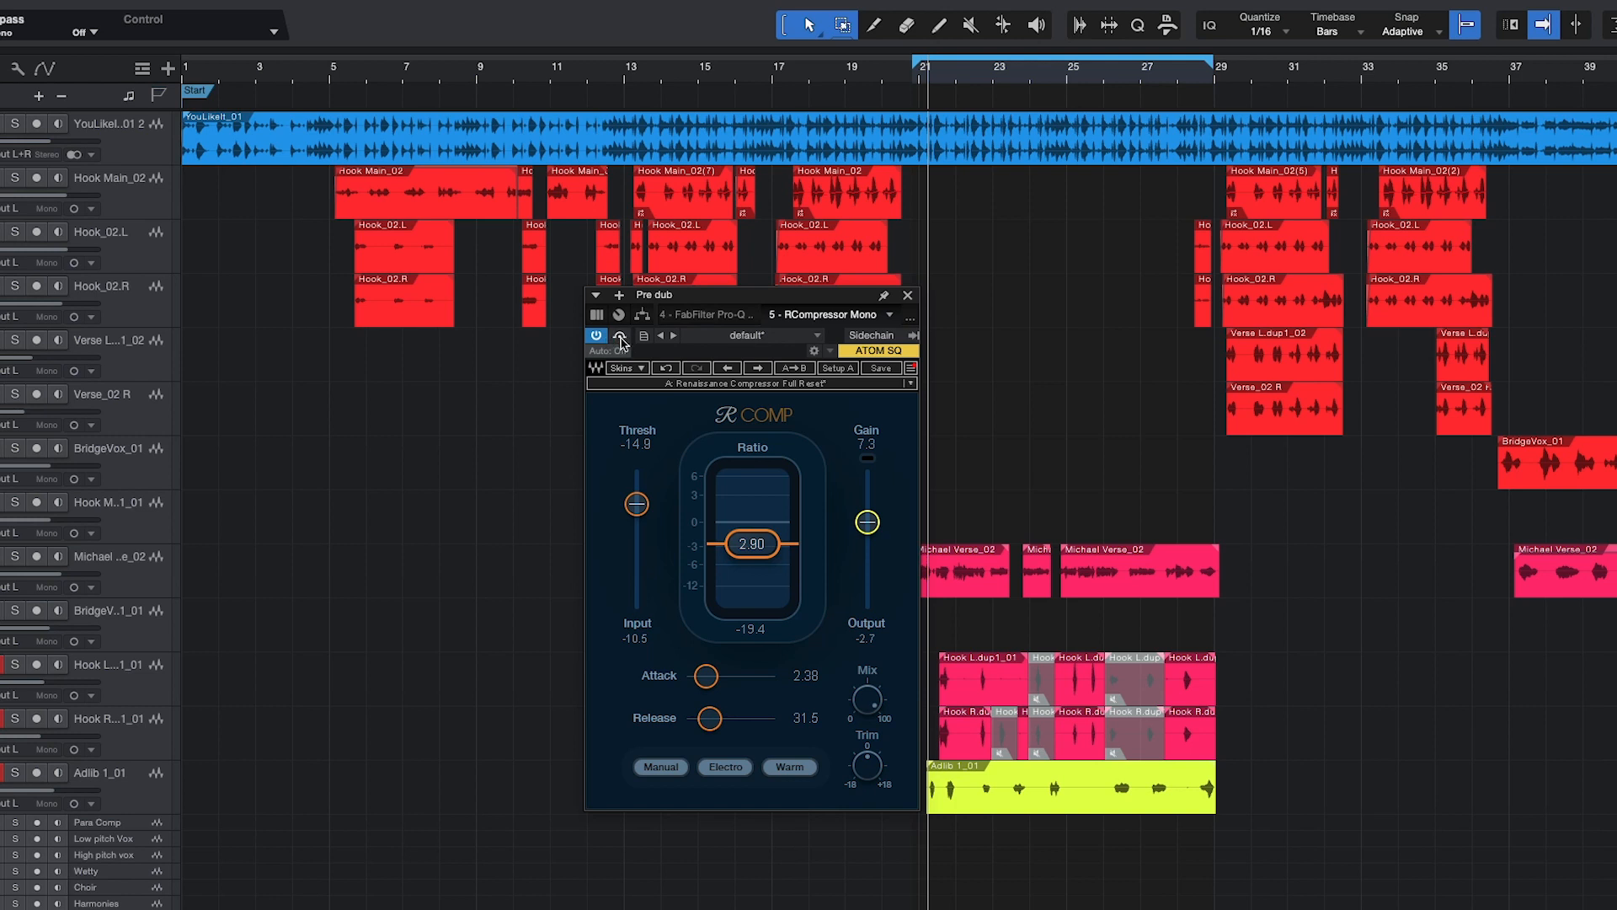
pyautogui.click(620, 336)
pyautogui.press('space')
pyautogui.click(620, 336)
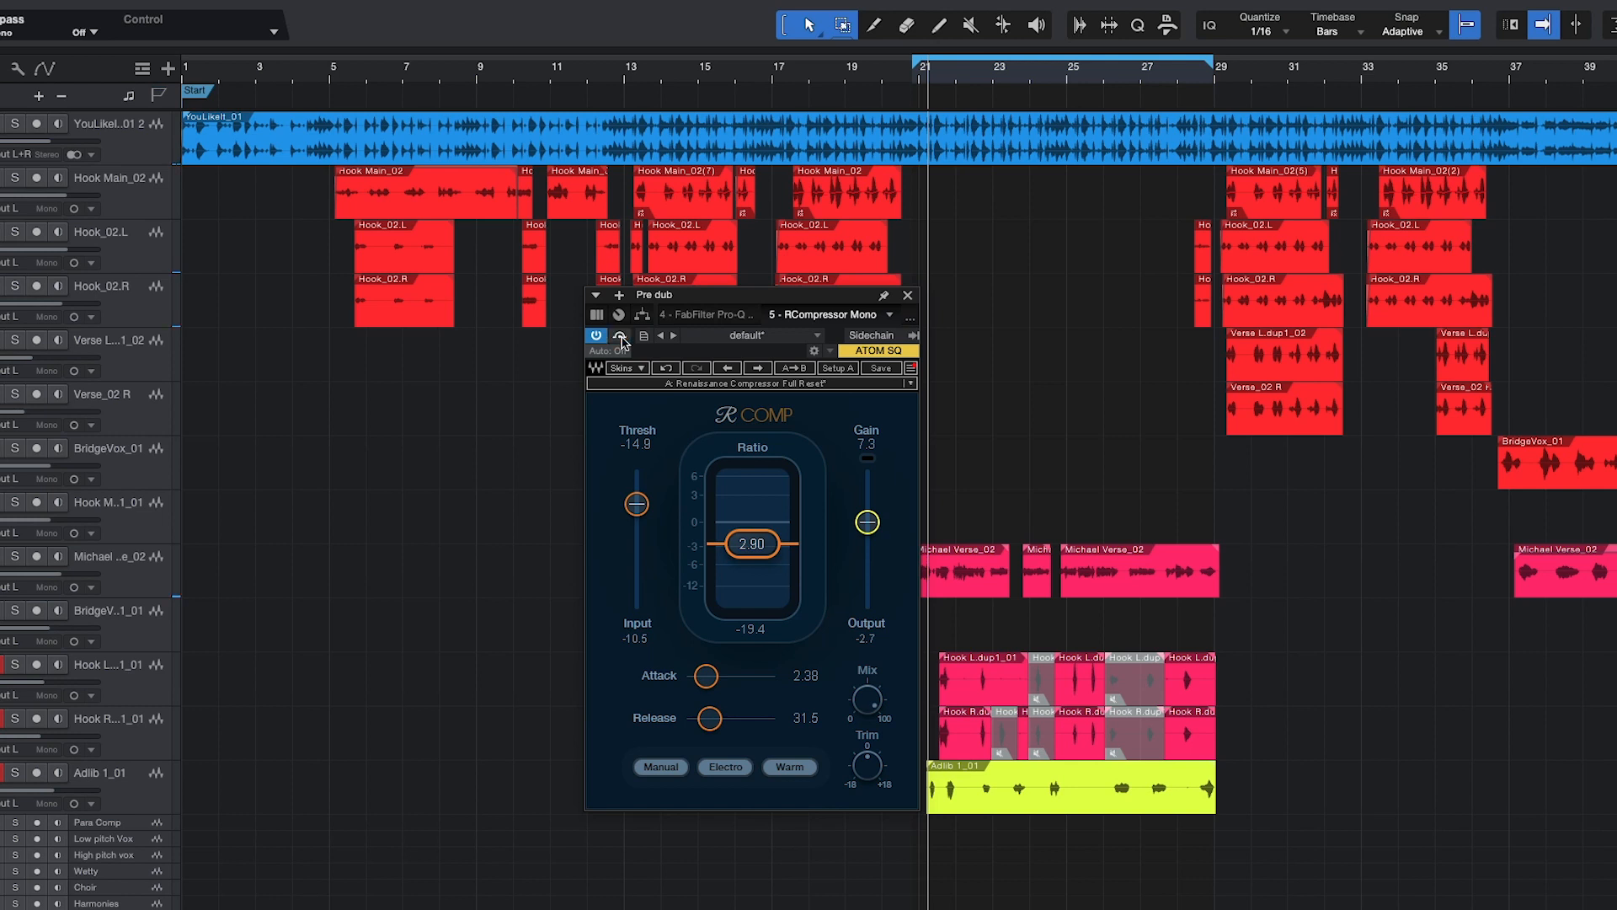